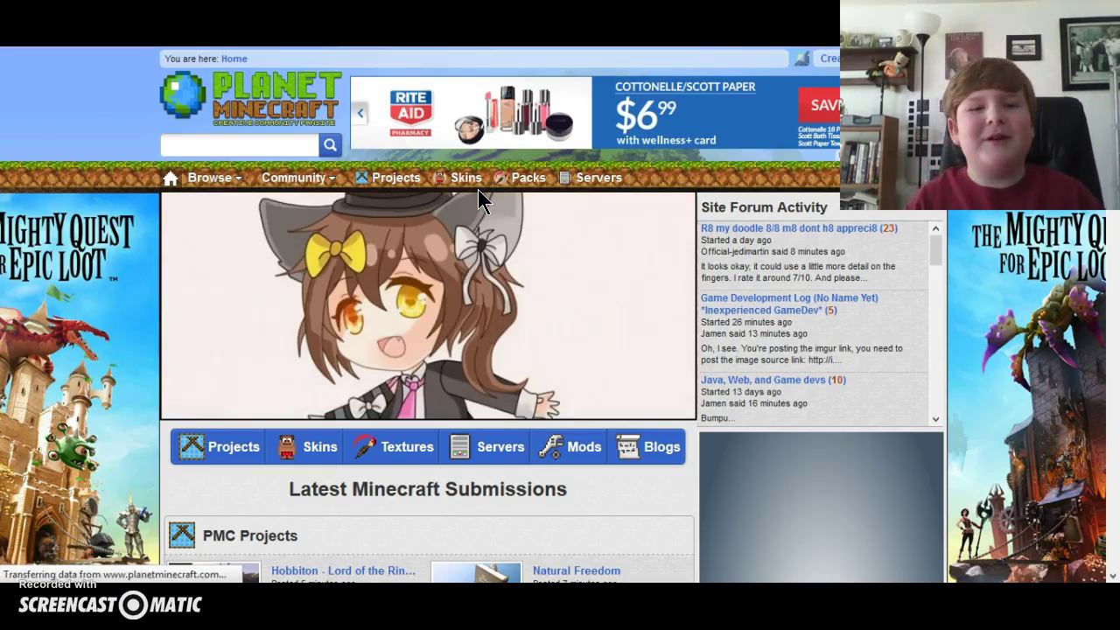
Step: Open the texture packs listing on Planet Minecraft and filter it to the Realistic category
left_click(389, 446)
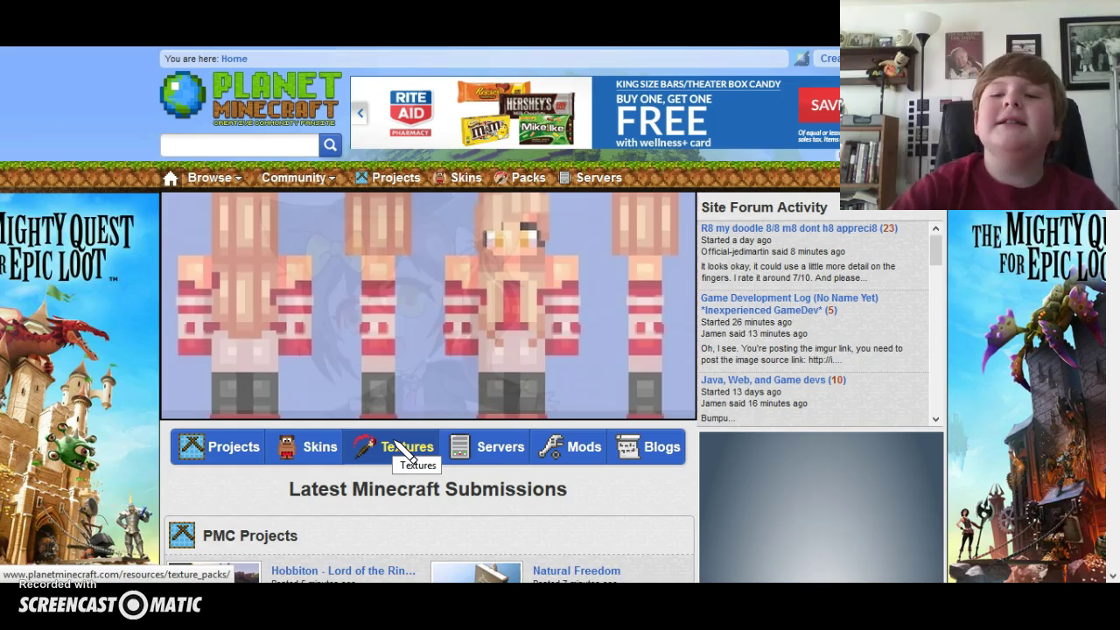
left_click(395, 441)
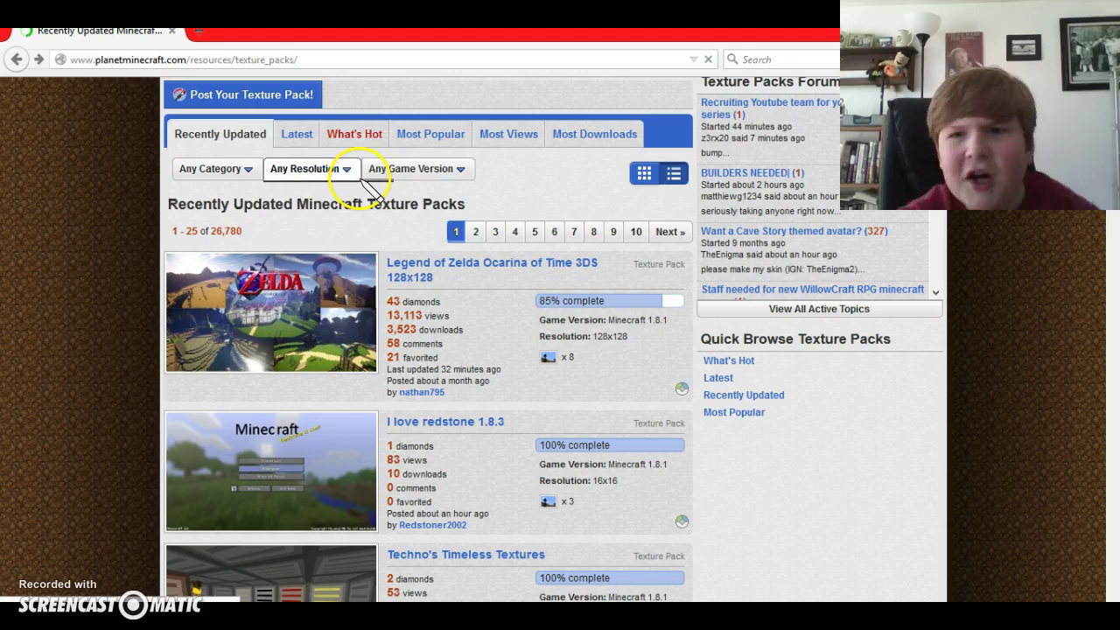
left_click(315, 169)
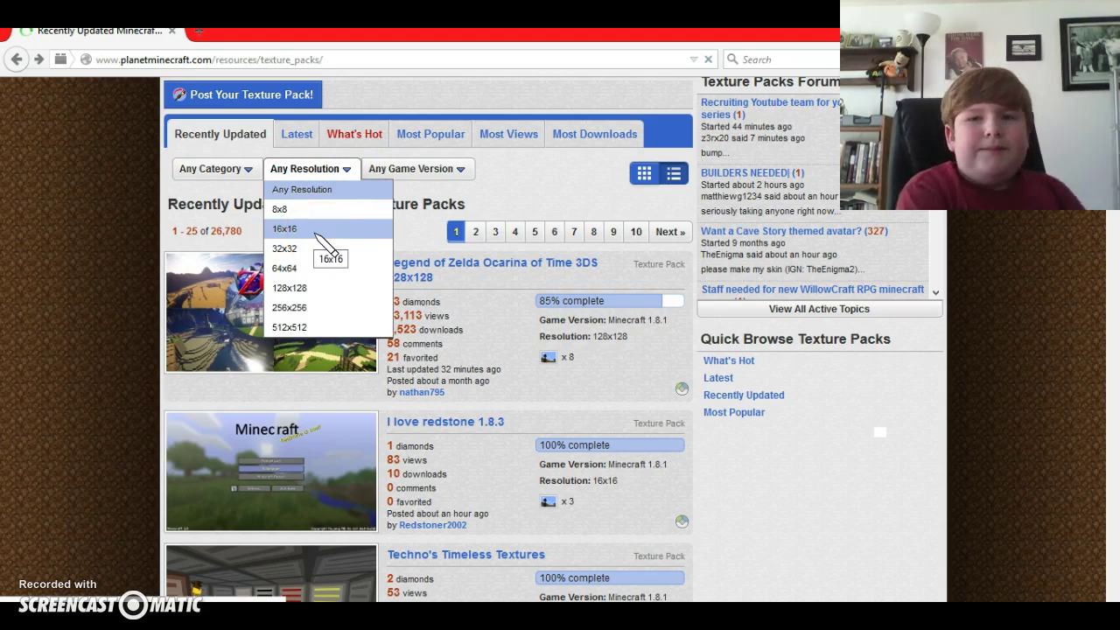
left_click(250, 169)
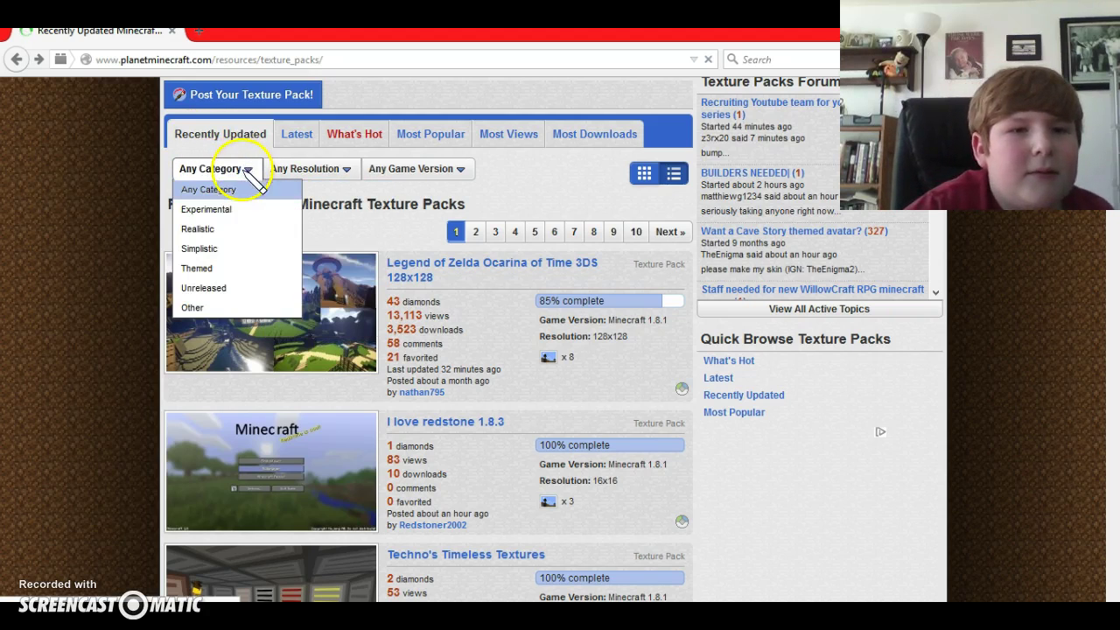
left_click(267, 229)
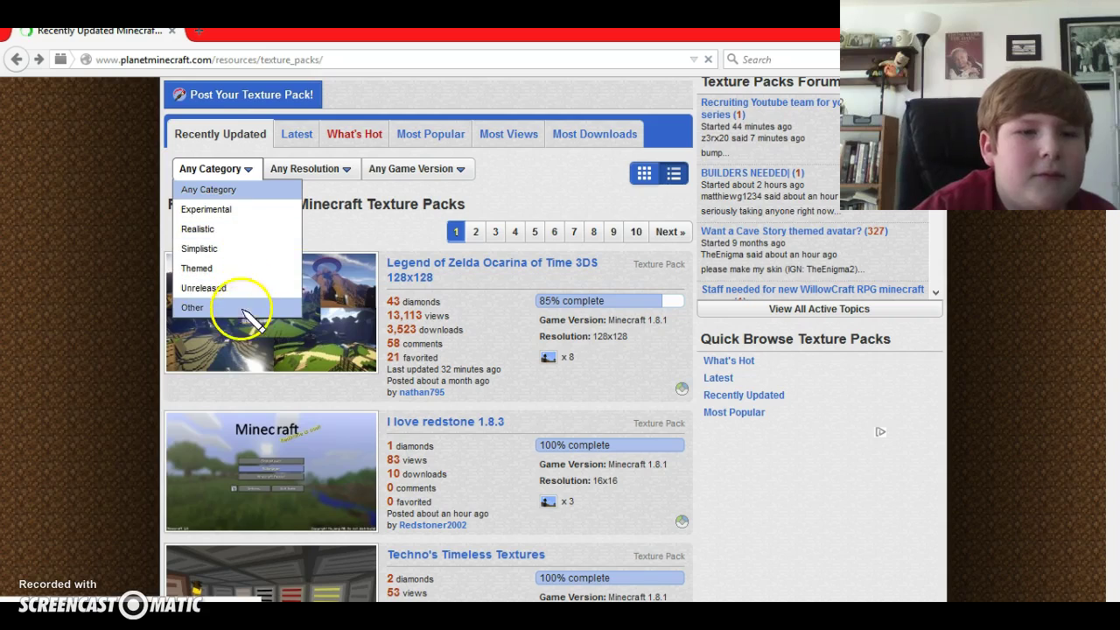
left_click(265, 231)
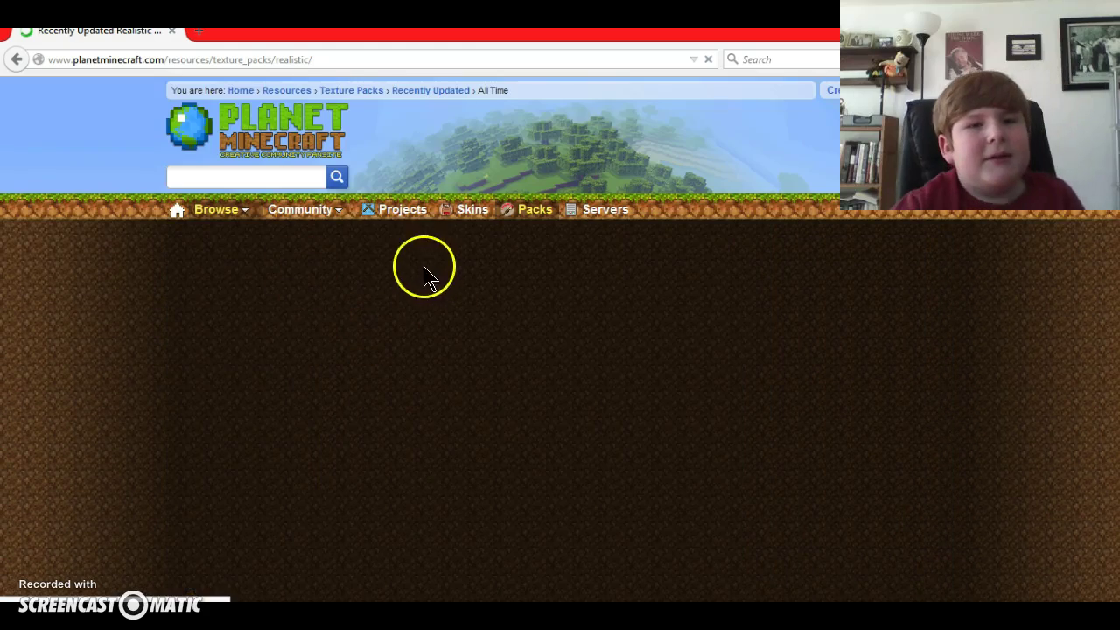
Step: Filter the realistic texture packs by game version Minecraft 1.8
scroll(289, 262, "down", 2)
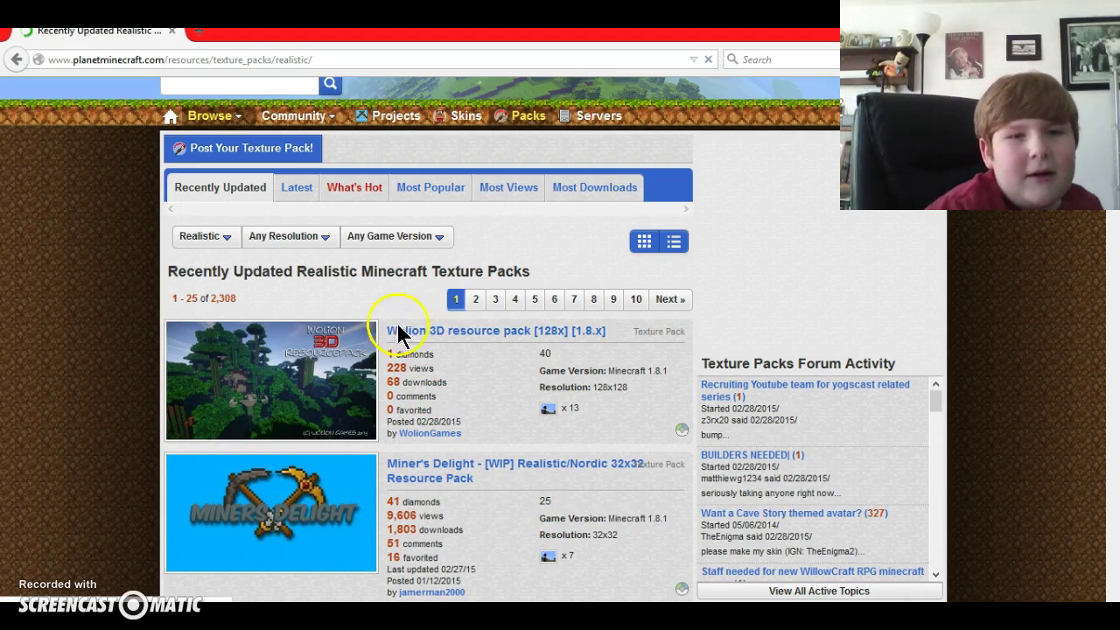
scroll(398, 333, "down", 2)
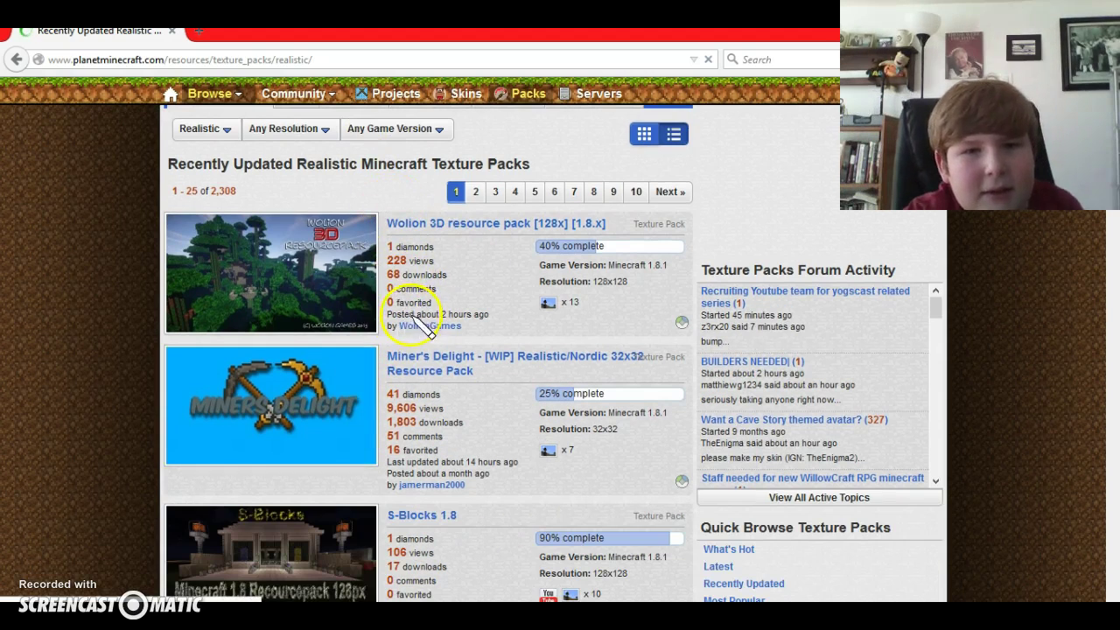
scroll(419, 315, "up", 3)
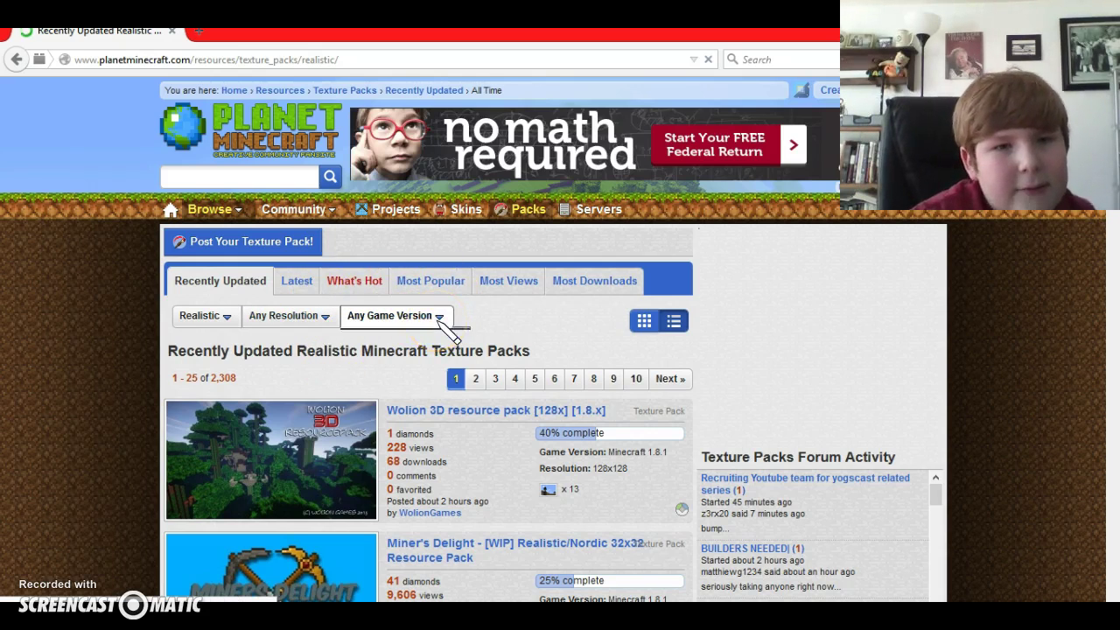
left_click(440, 317)
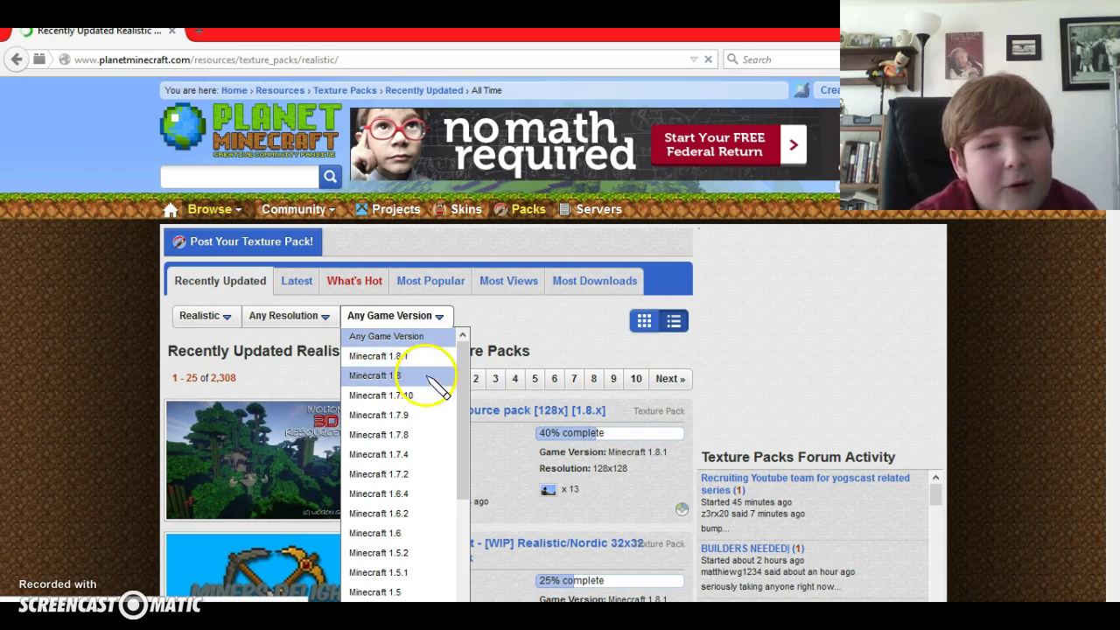
left_click(423, 377)
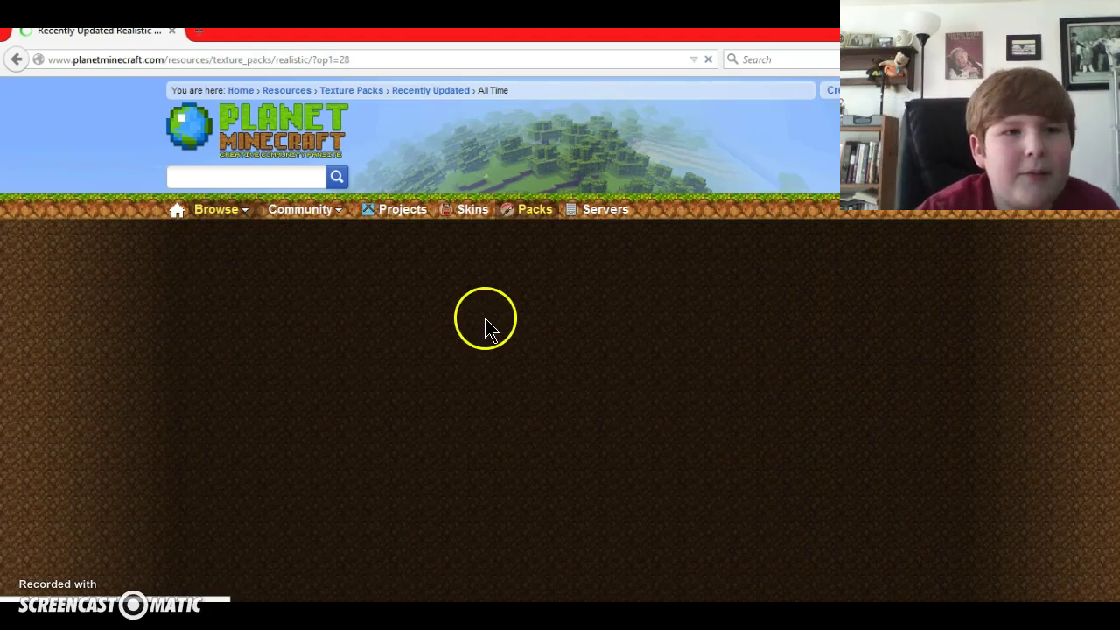
Step: Browse the filtered texture packs and open the GravyCraft pack's page
scroll(427, 332, "down", 2)
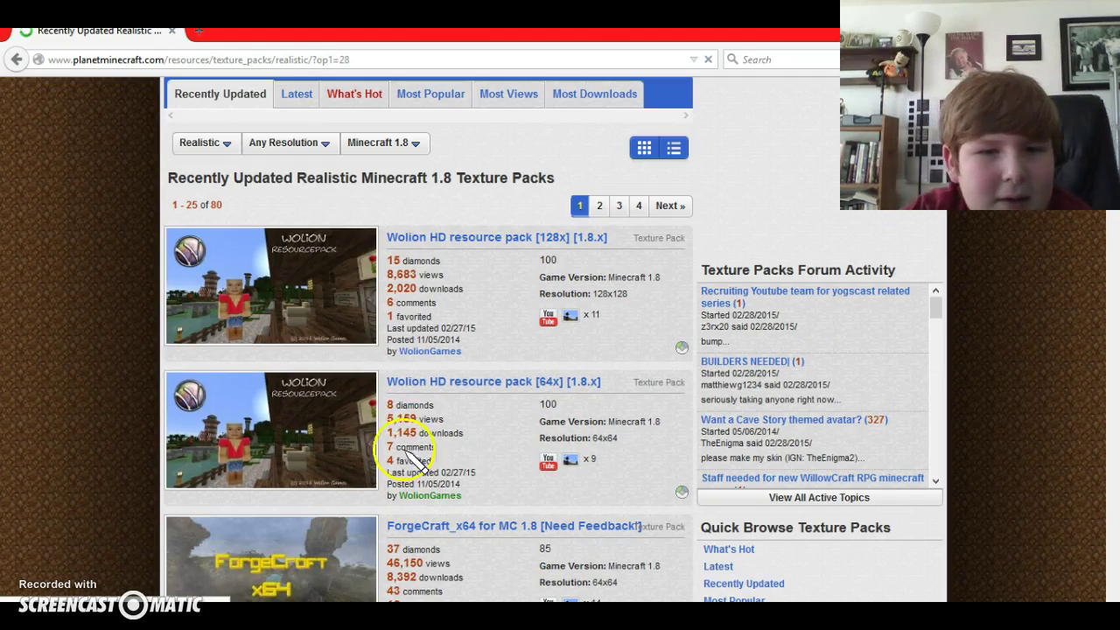
scroll(359, 397, "down", 1)
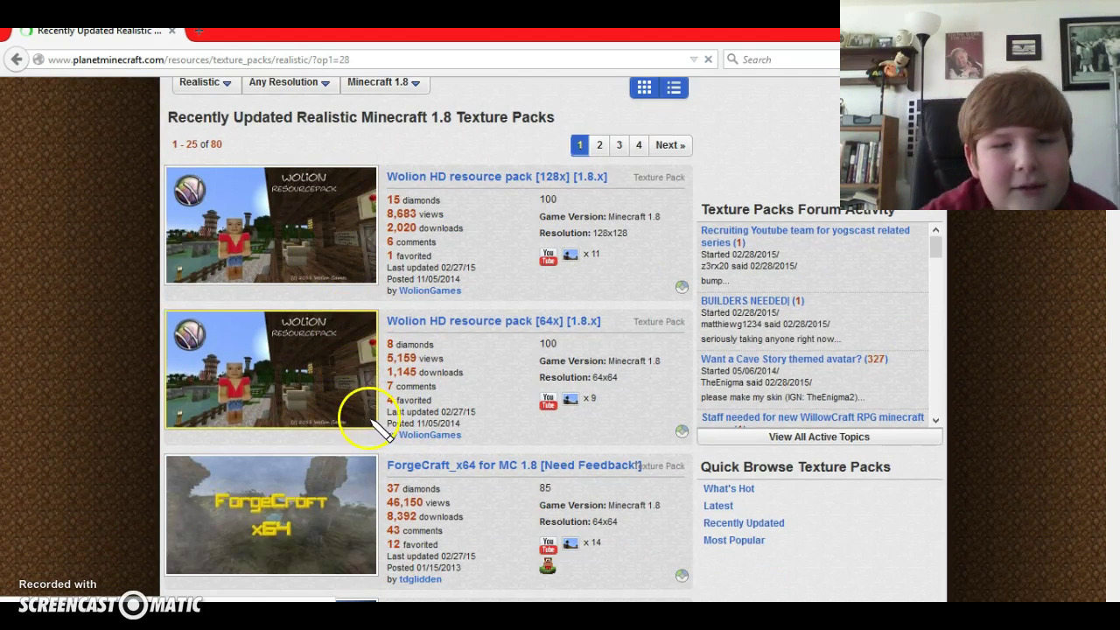
scroll(332, 394, "down", 3)
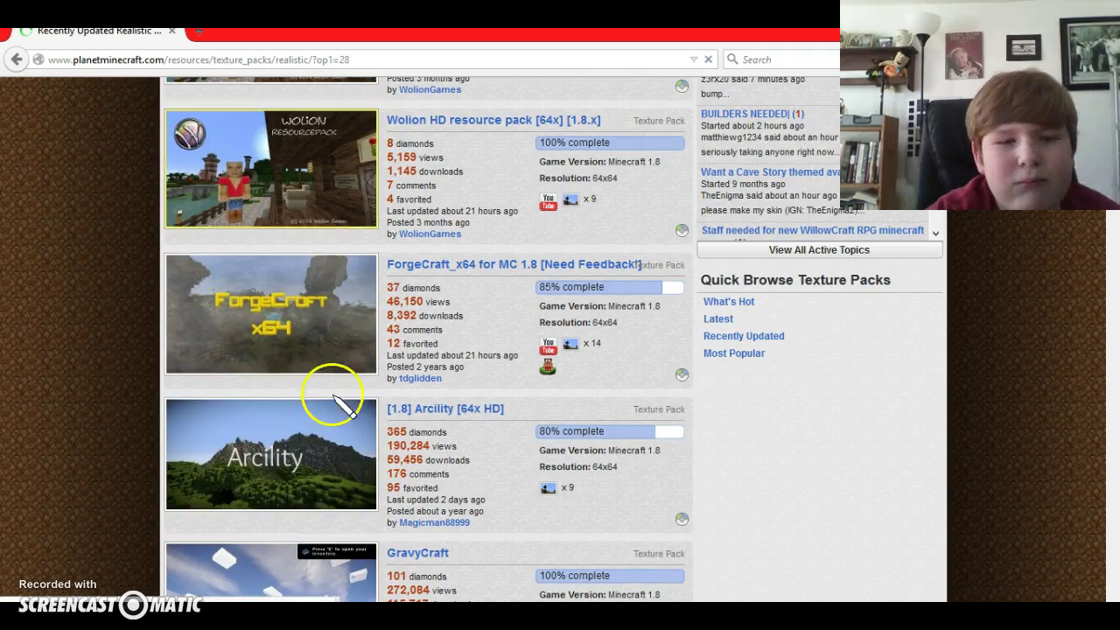
scroll(377, 342, "down", 1)
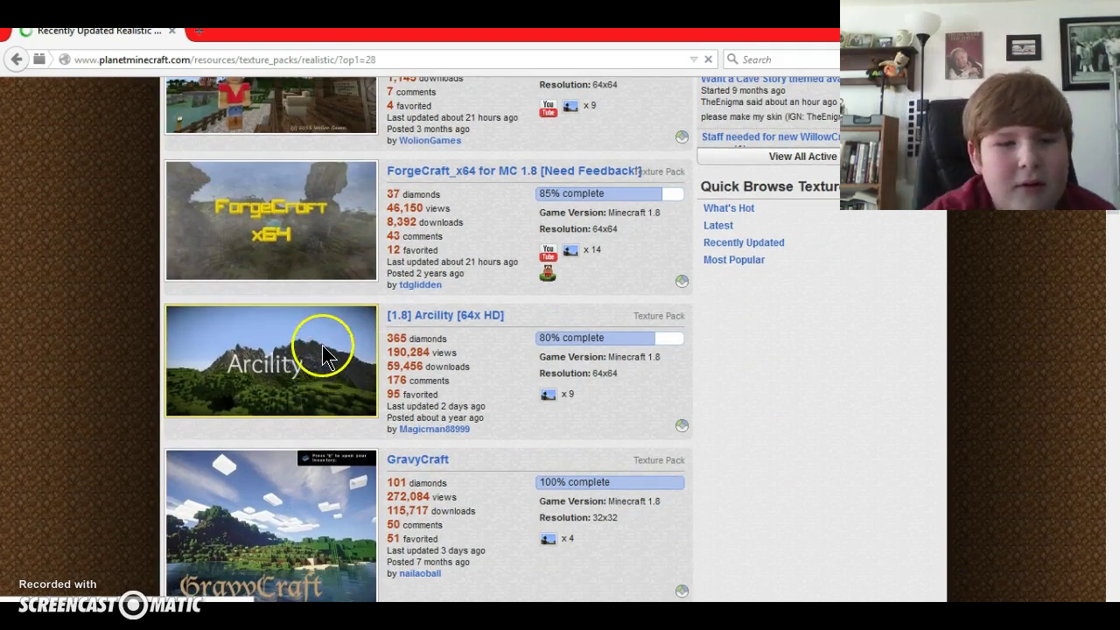
scroll(324, 354, "down", 2)
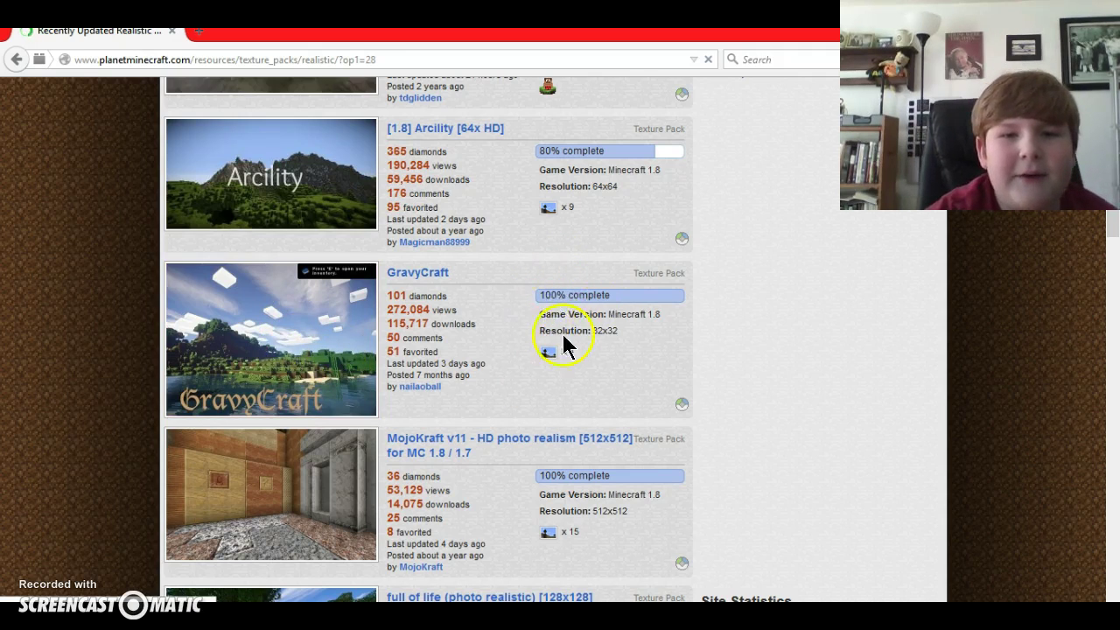
left_click(336, 356)
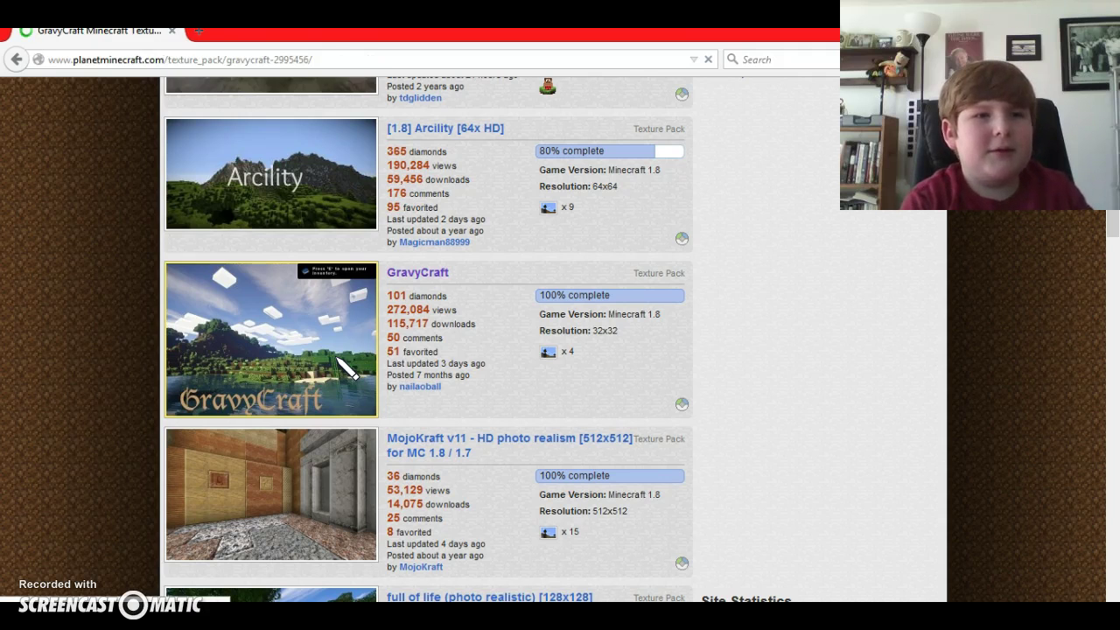
Step: Examine the GravyCraft page's screenshots, description and download section
scroll(458, 327, "down", 4)
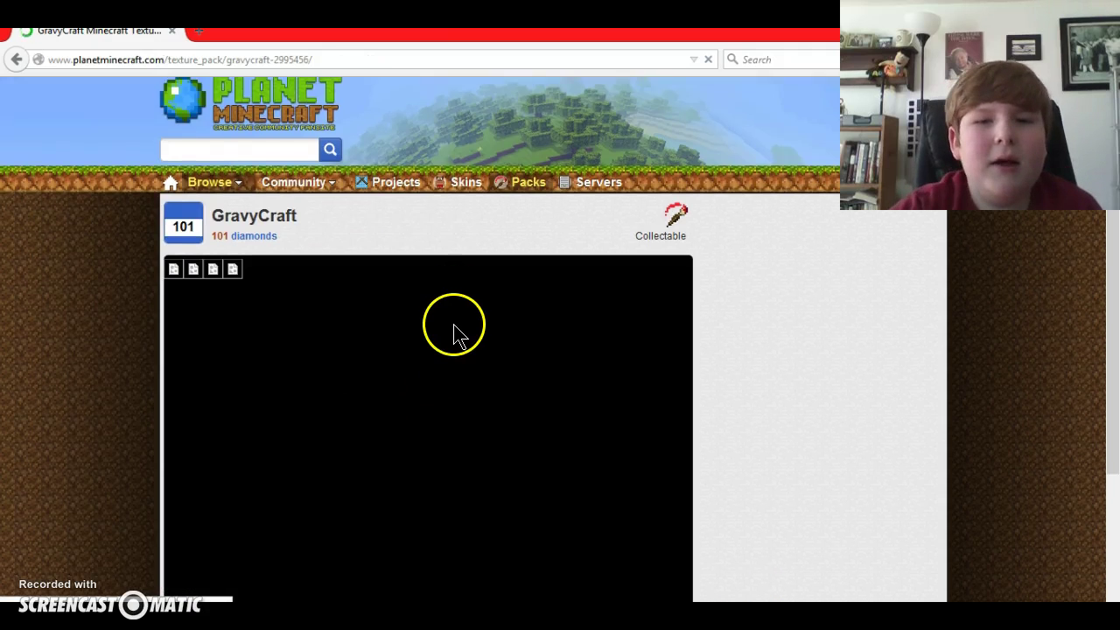
scroll(323, 218, "up", 4)
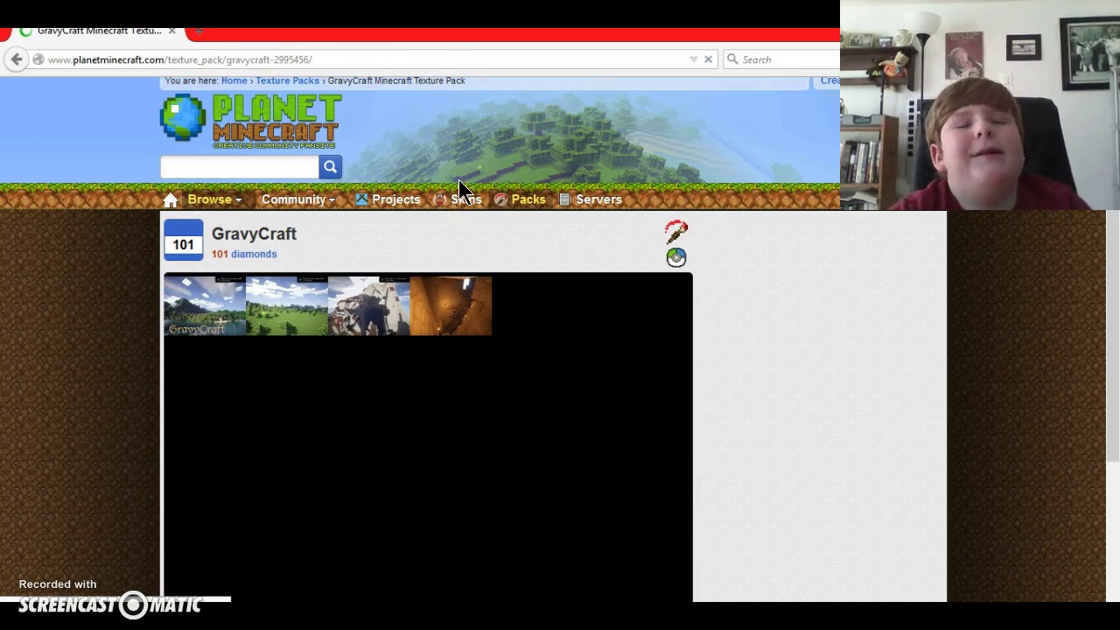
scroll(525, 312, "down", 5)
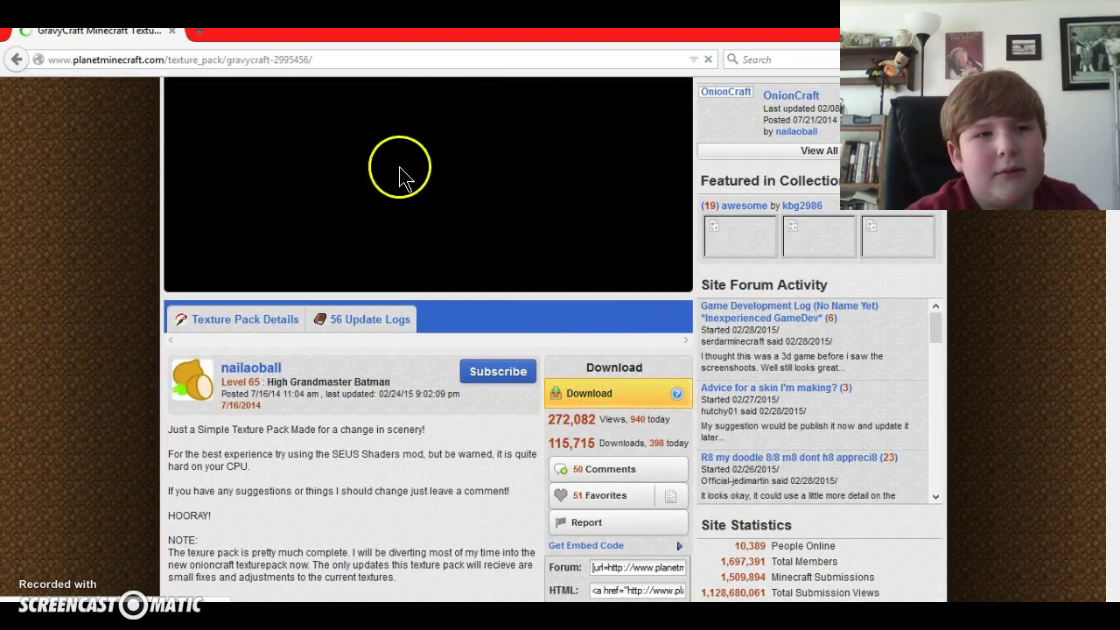
scroll(399, 171, "up", 4)
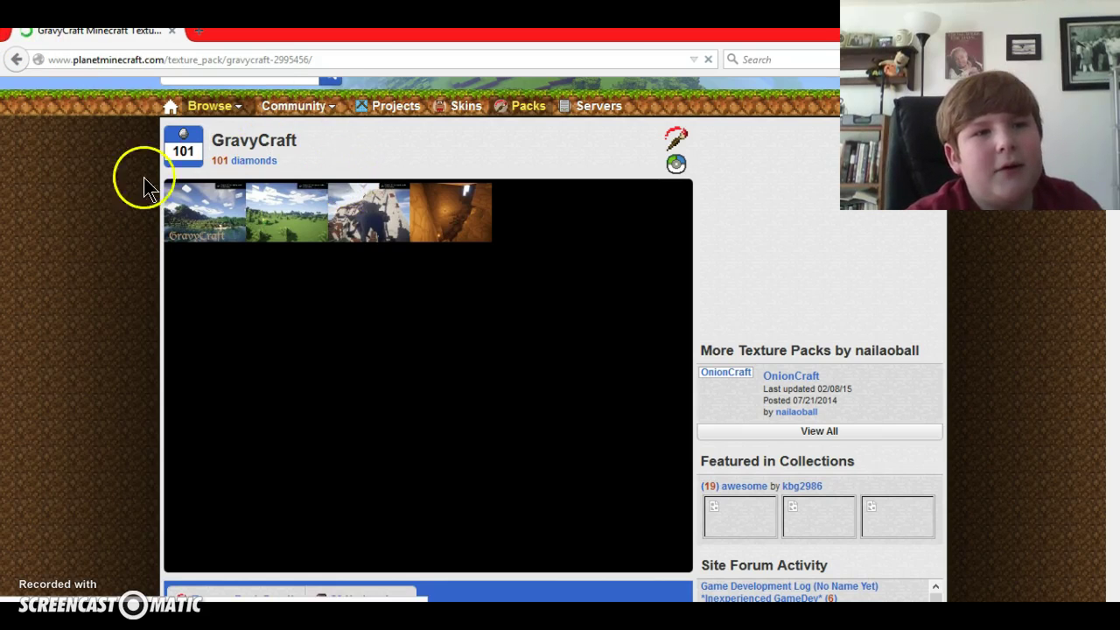
scroll(412, 195, "down", 3)
scroll(595, 145, "up", 4)
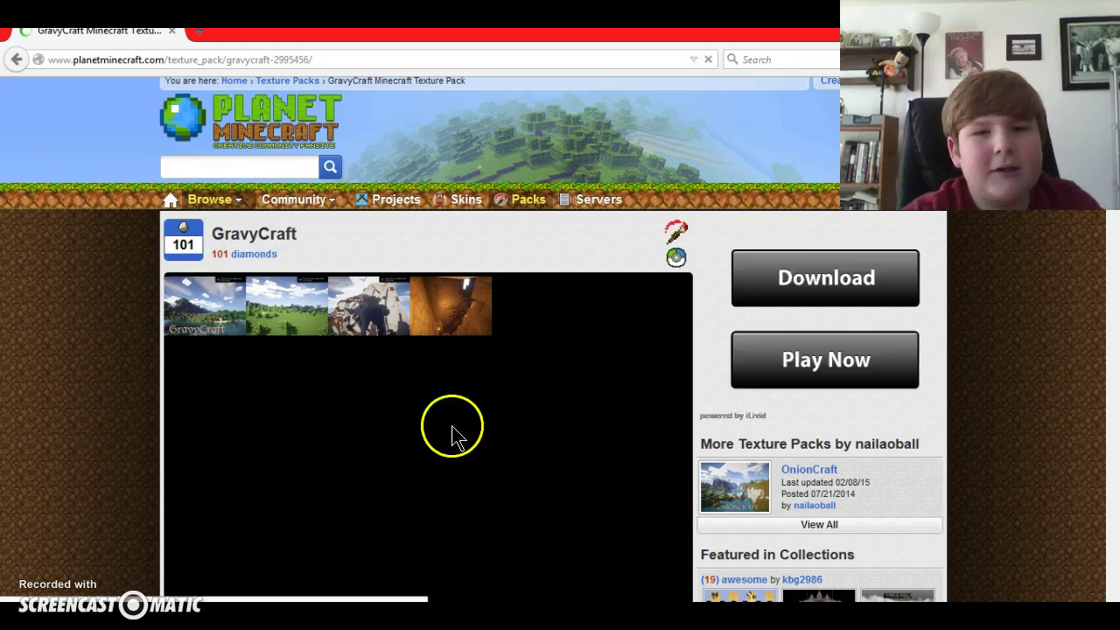
scroll(498, 442, "down", 1)
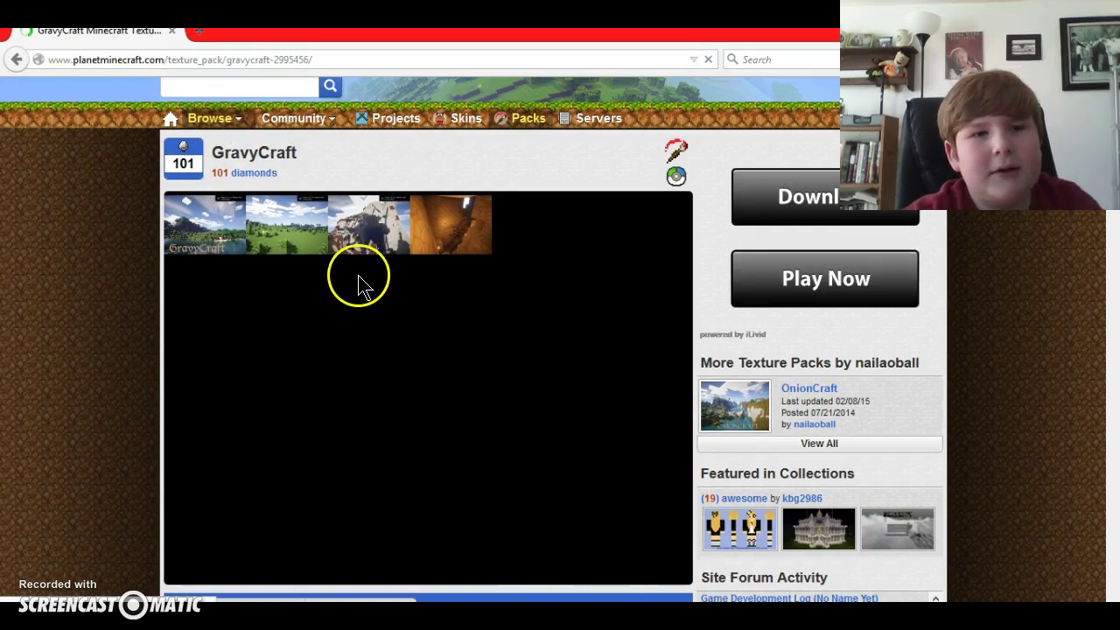
scroll(360, 292, "down", 5)
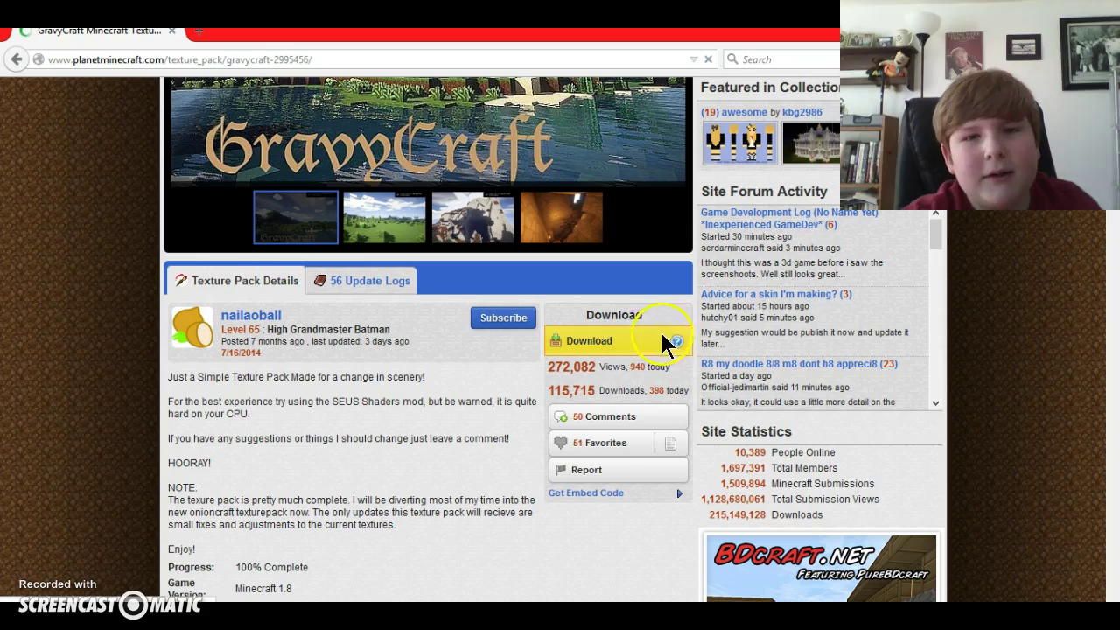
Step: Download GravyCraftPack.zip through its MediaFire page and open it with Windows Explorer
left_click(640, 345)
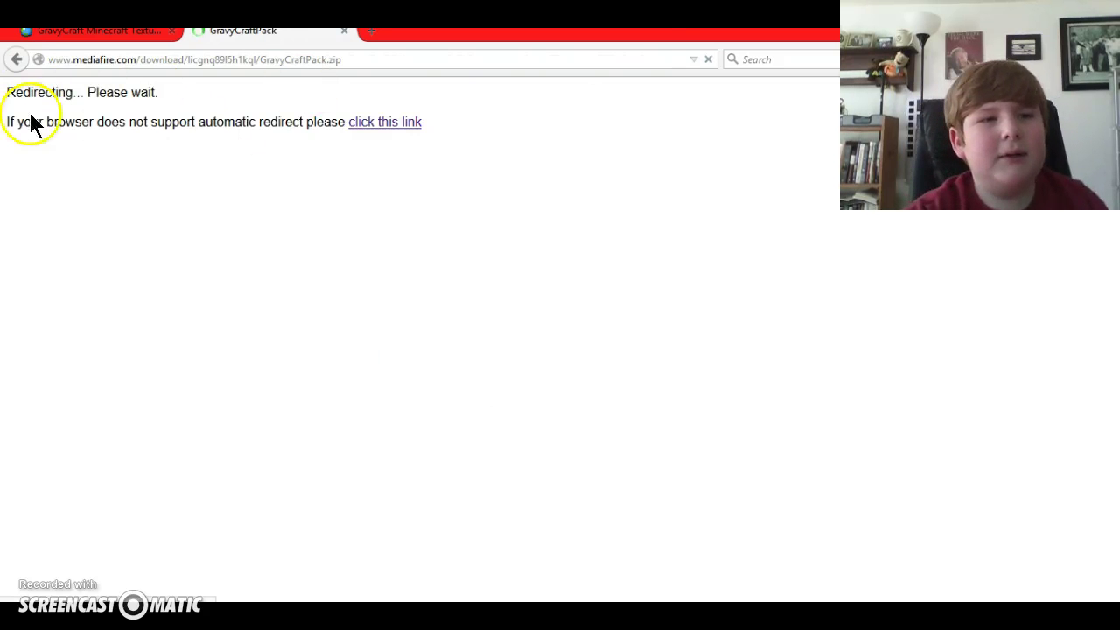
left_click(385, 122)
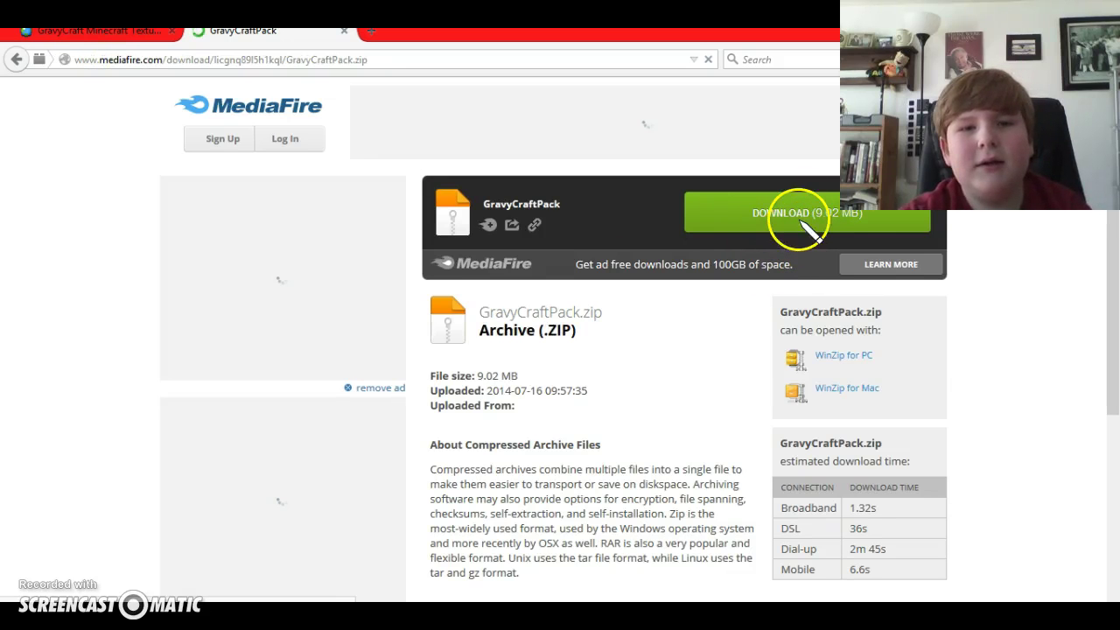
left_click(754, 213)
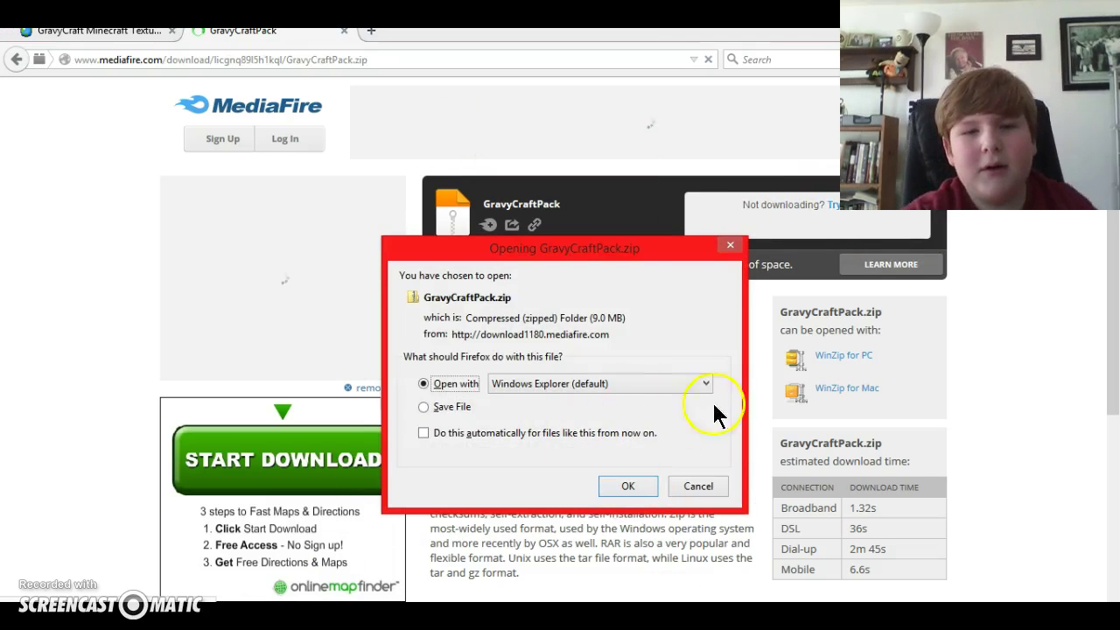
left_click(631, 486)
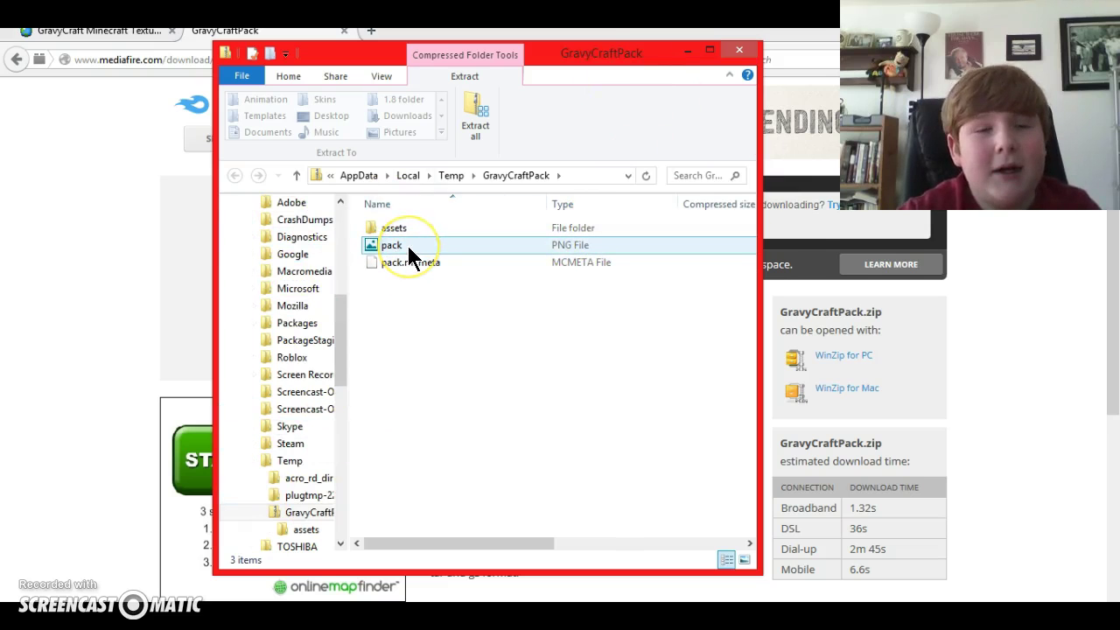
Step: Clear the browser from view, move the GravyCraftPack archive from the Temp folder to the desktop, and close the folder window
left_click(686, 49)
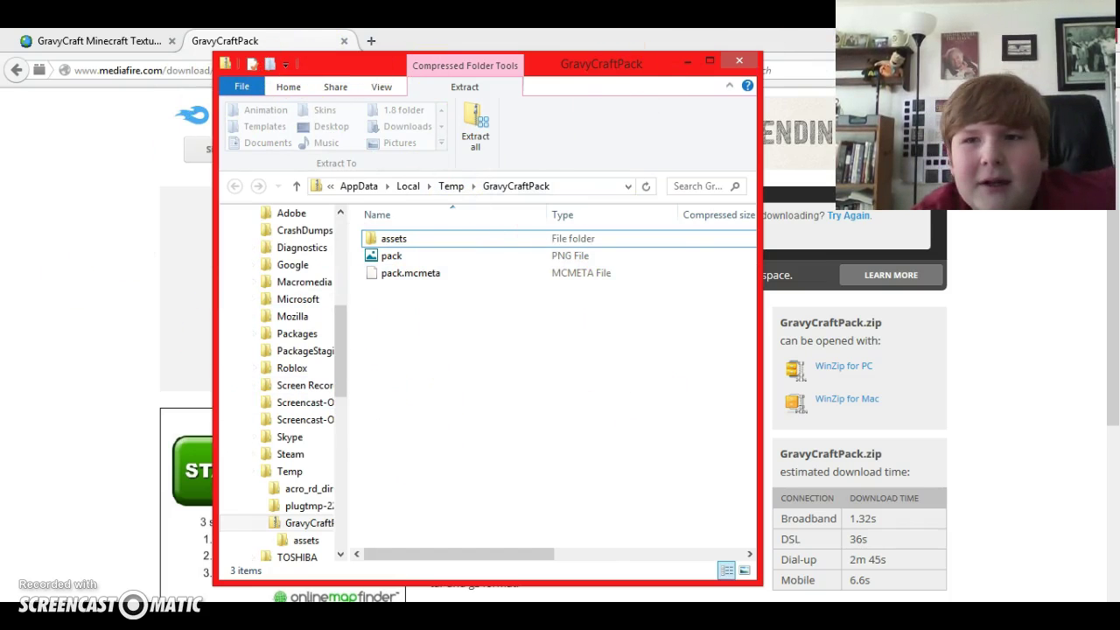
key("alt+Tab")
key("super+Down")
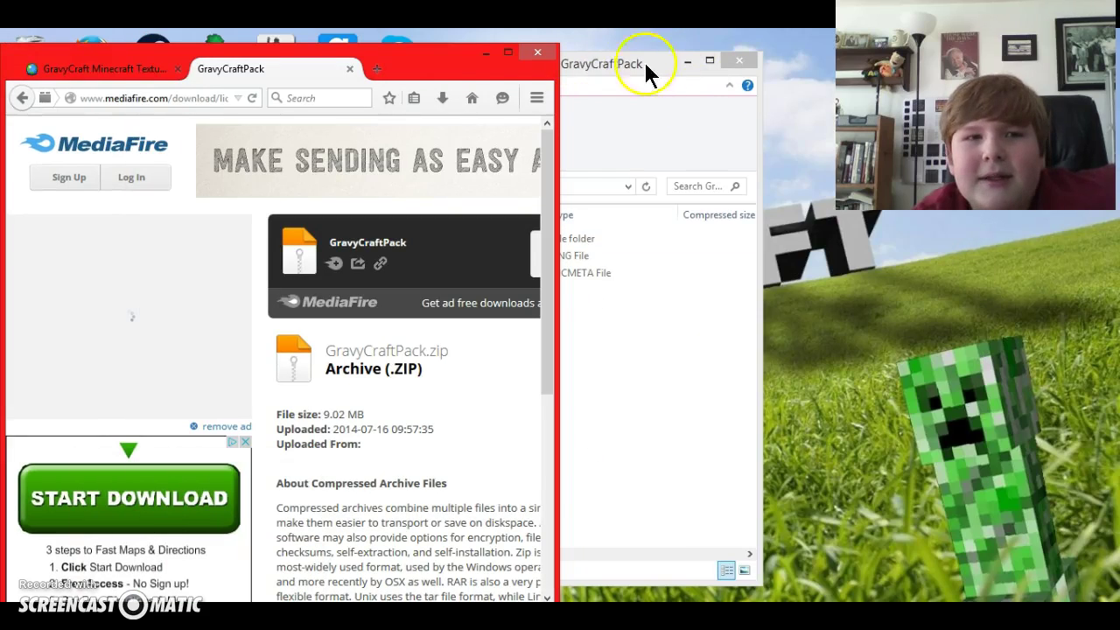
left_click(488, 56)
left_click_drag(566, 59, 882, 66)
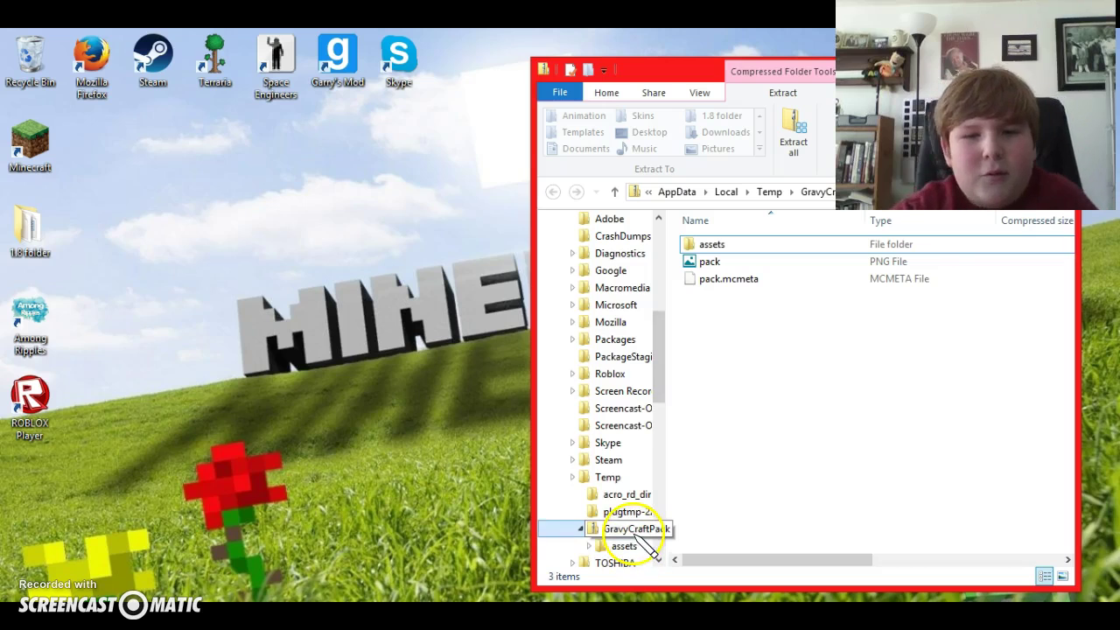
left_click_drag(641, 530, 144, 197)
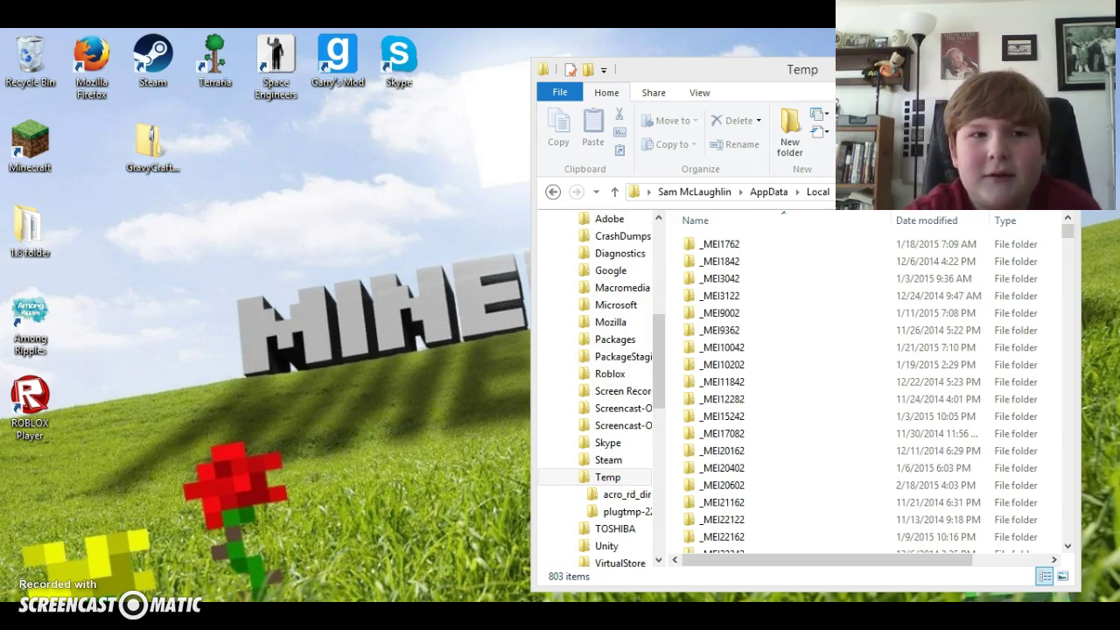
key("alt+F4")
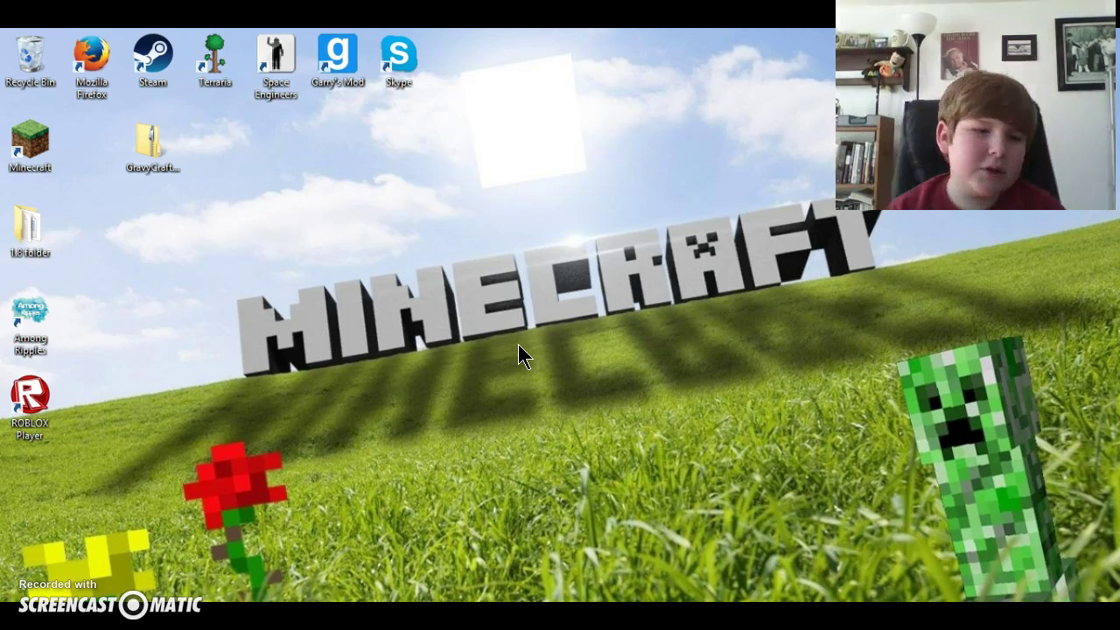
Step: Switch to Minecraft 1.8.3 at its title screen and maximize the game window
left_click(519, 341)
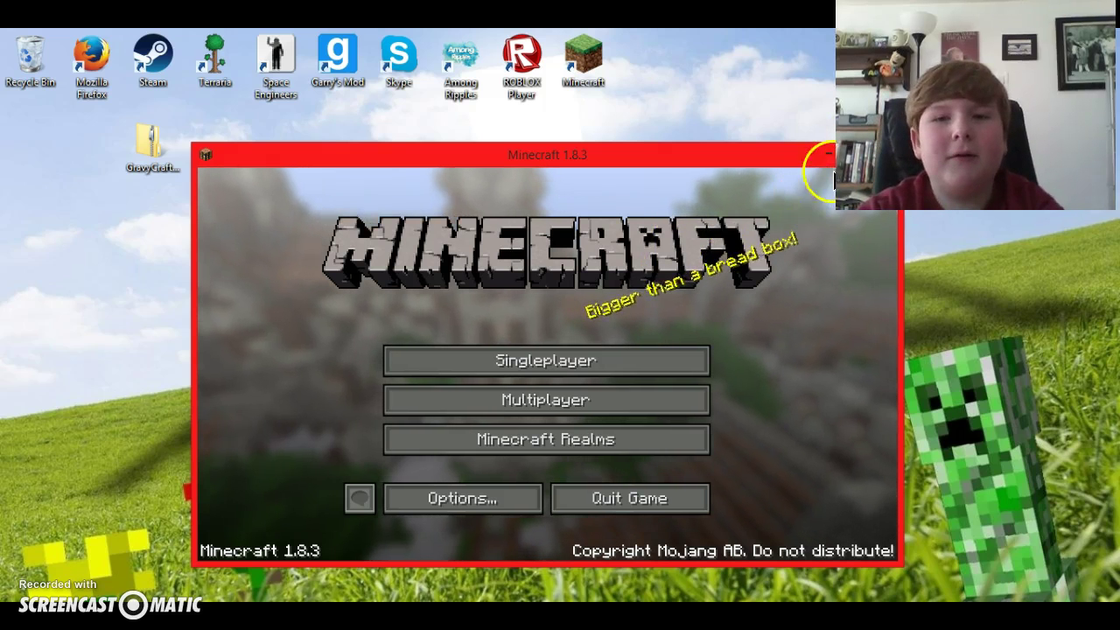
left_click(854, 156)
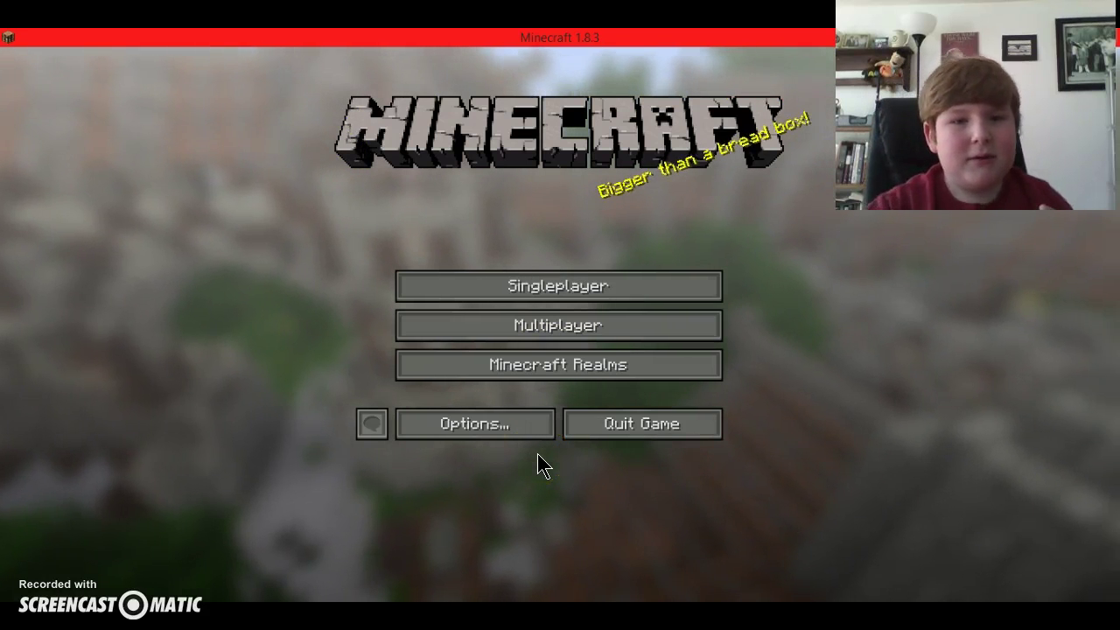
Step: Open the resource packs folder from the game's resource pack options
left_click(467, 425)
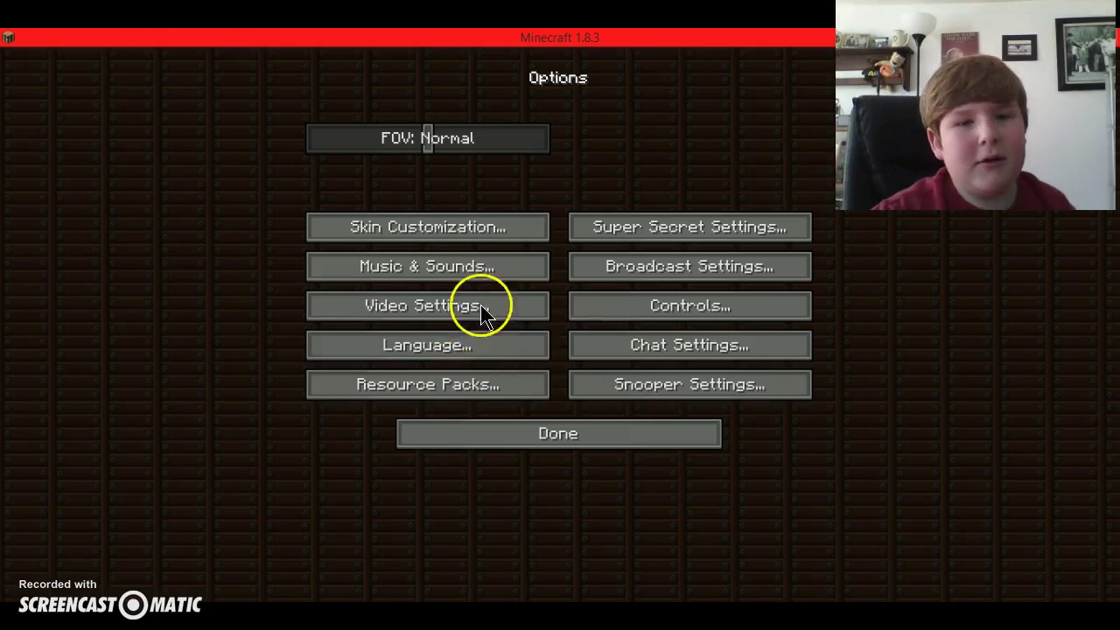
left_click(468, 384)
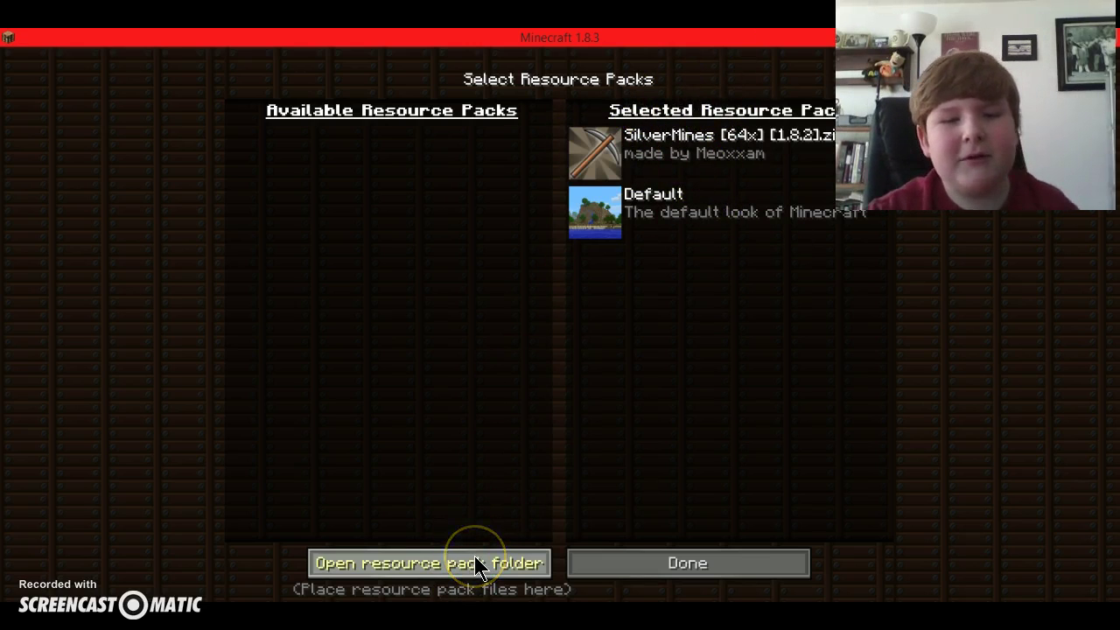
left_click(478, 454)
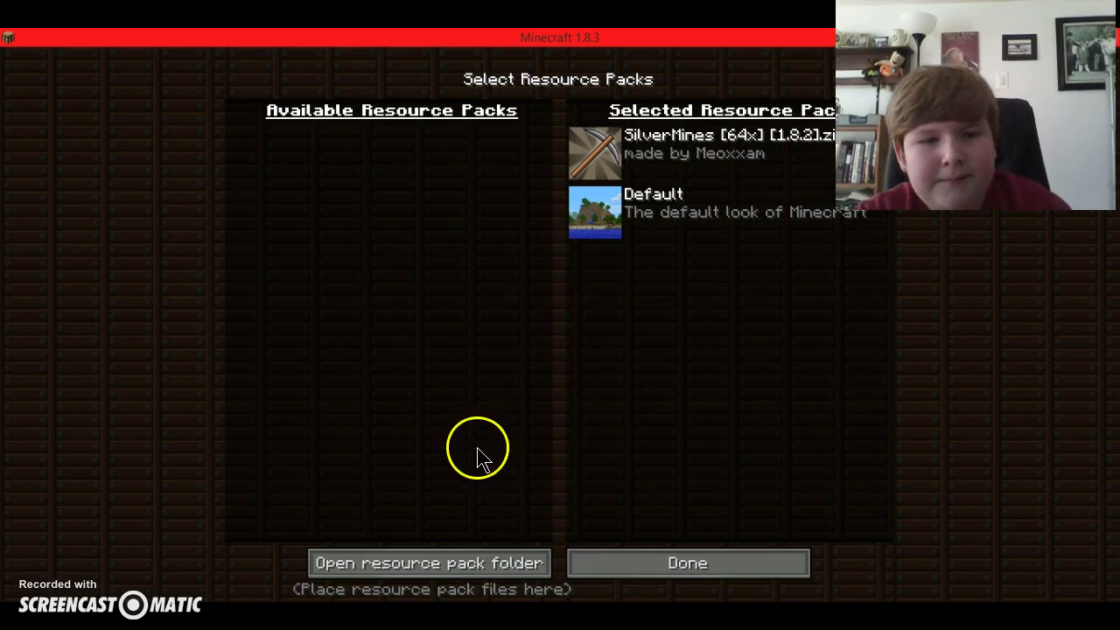
left_click(448, 551)
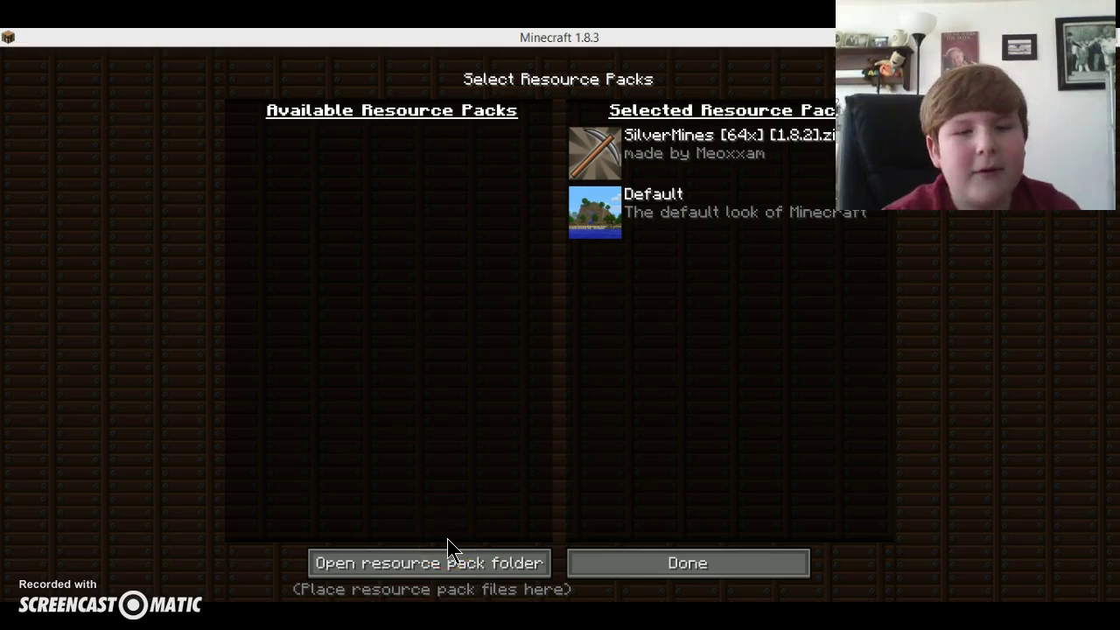
left_click(442, 557)
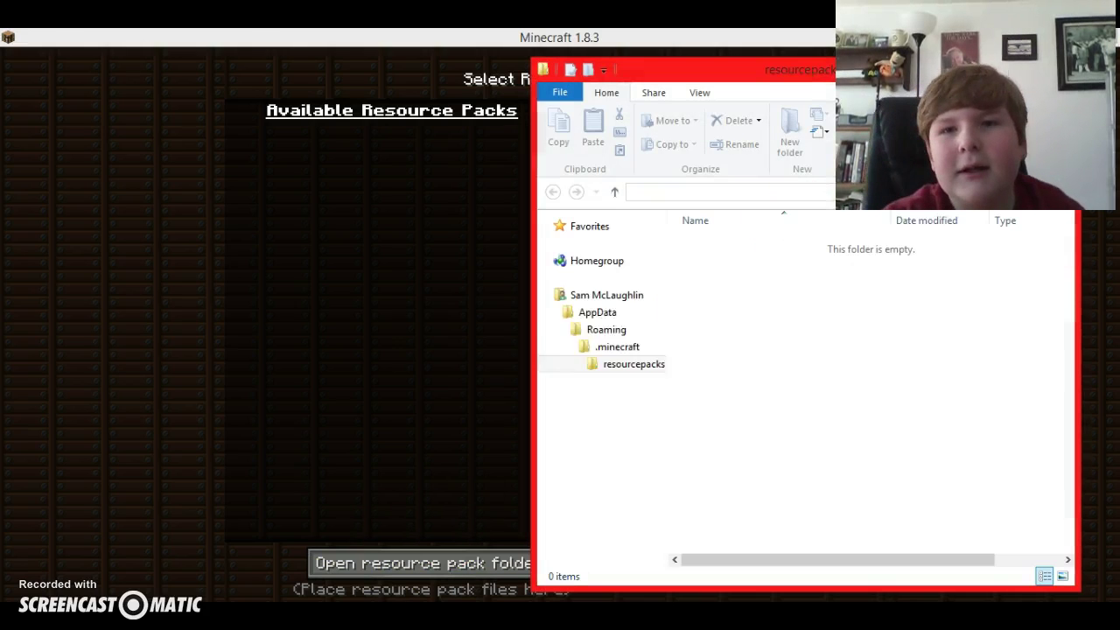
Step: Move the GravyCraftPack archive from the desktop into the .minecraft resourcepacks folder
left_click(767, 220)
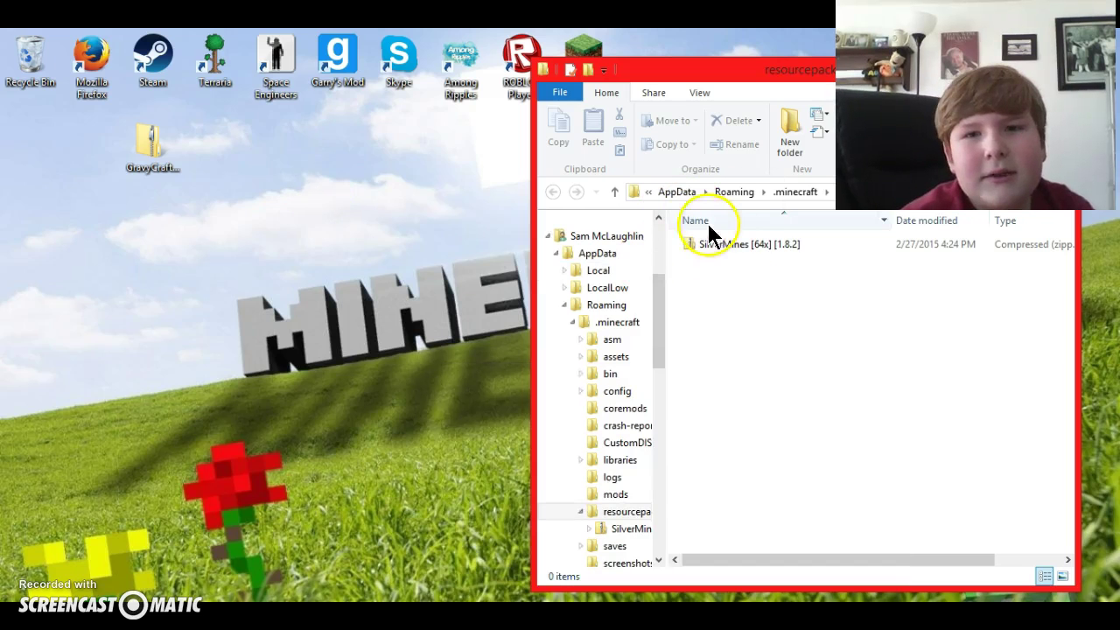
left_click(194, 150)
left_click(663, 273)
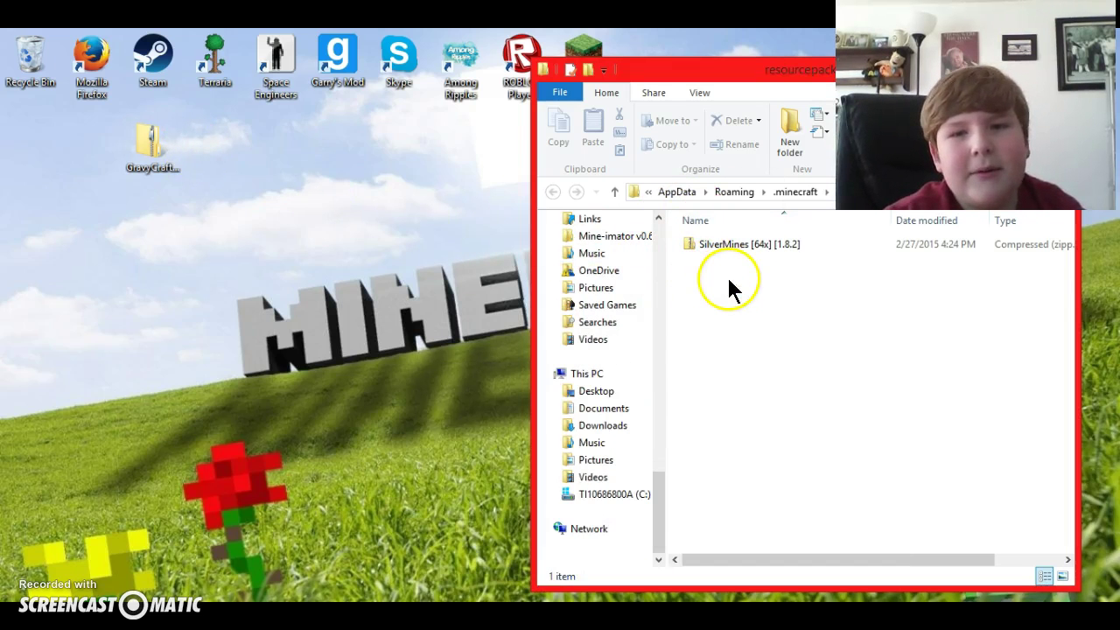
left_click(698, 267)
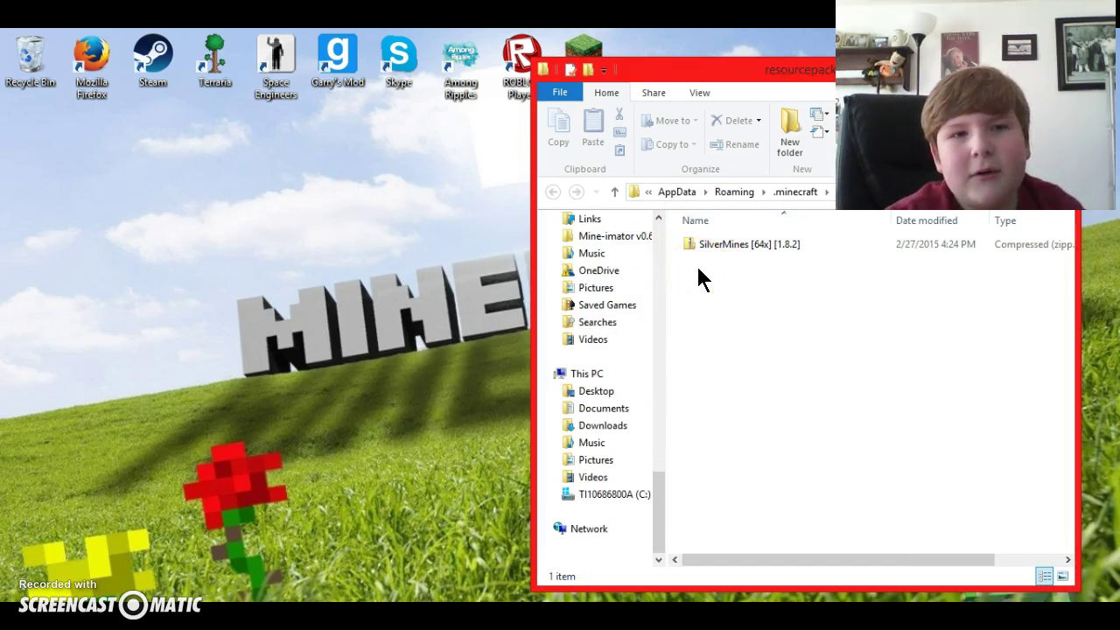
key("ctrl+v")
left_click(758, 245)
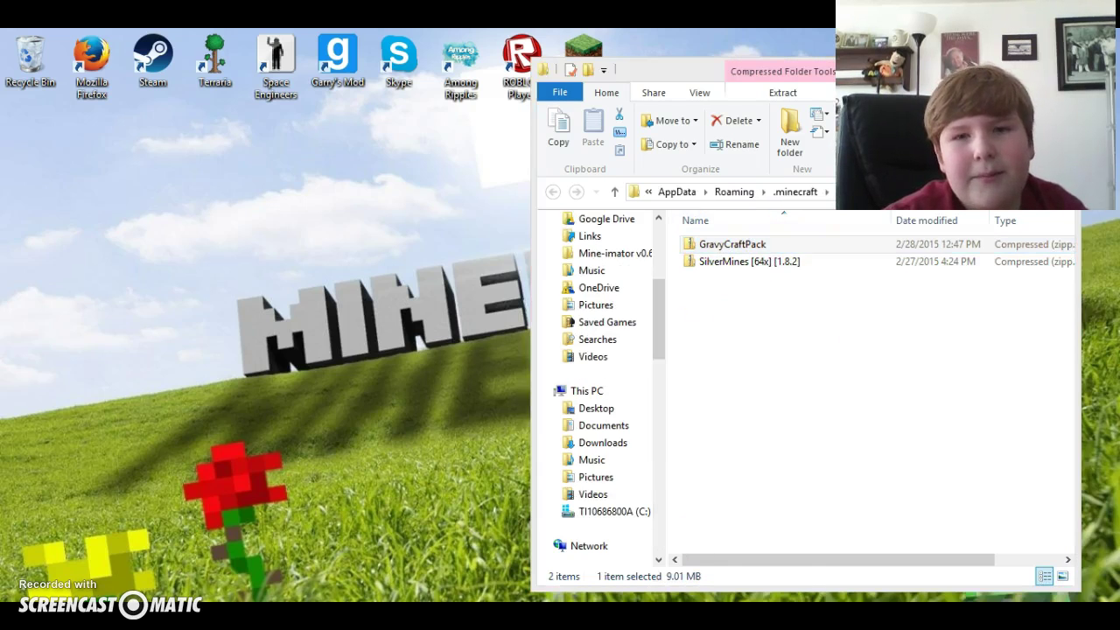
Step: Switch back to Minecraft and reopen the resource pack selection so its list reloads
key("alt+Tab")
left_click(306, 180)
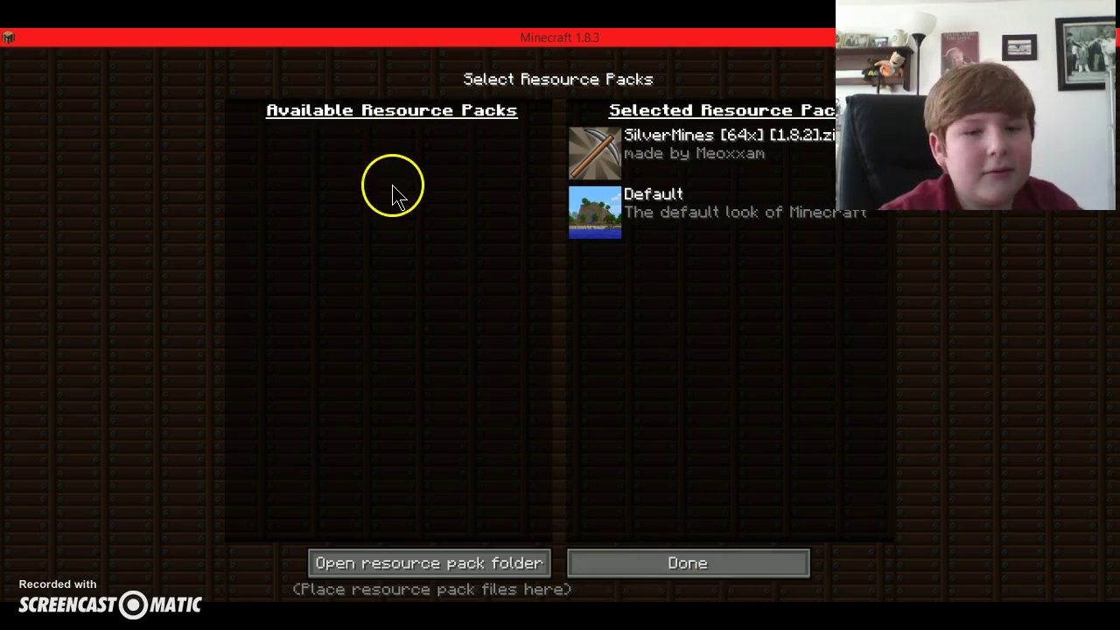
left_click(634, 566)
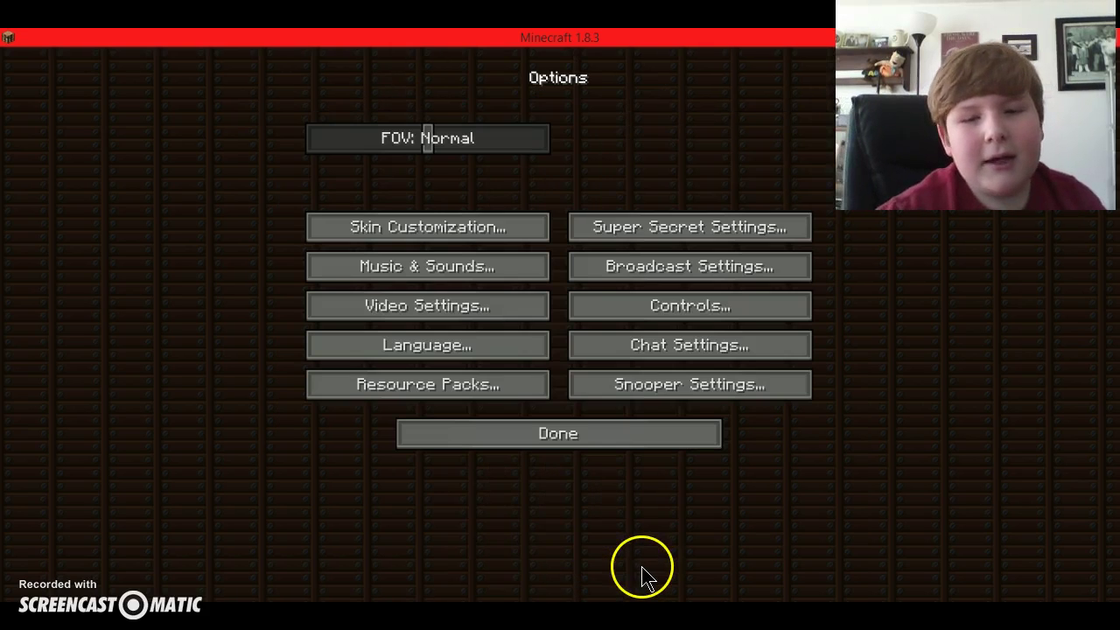
left_click(488, 382)
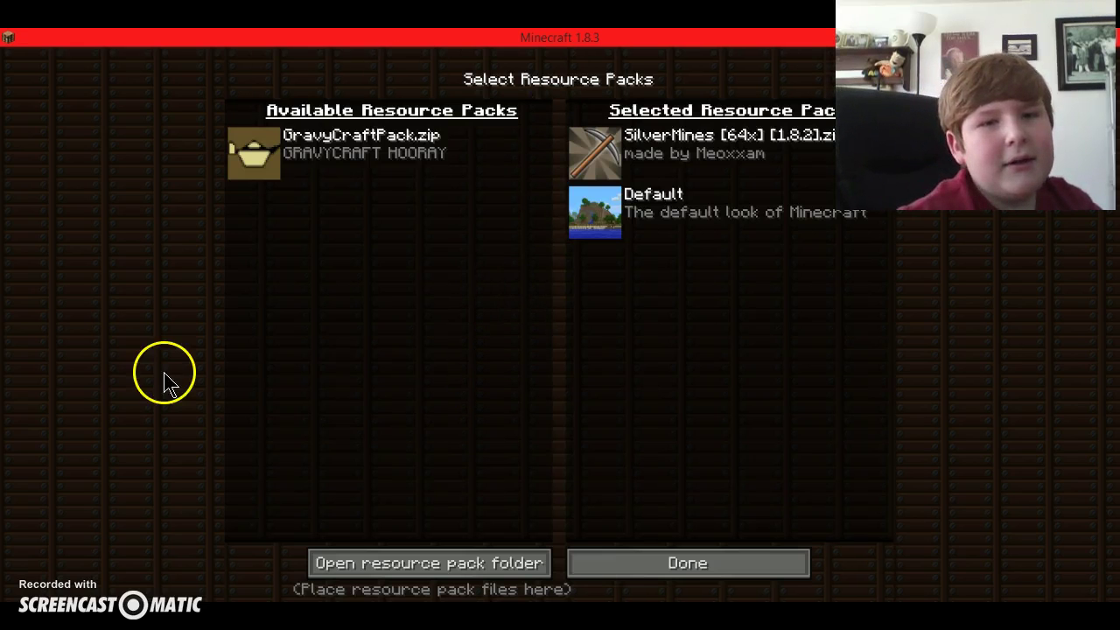
Step: Activate GravyCraftPack.zip, deactivate the SilverMines [64x] [1.8.2] pack, and apply the selection, returning to the title screen
left_click(245, 155)
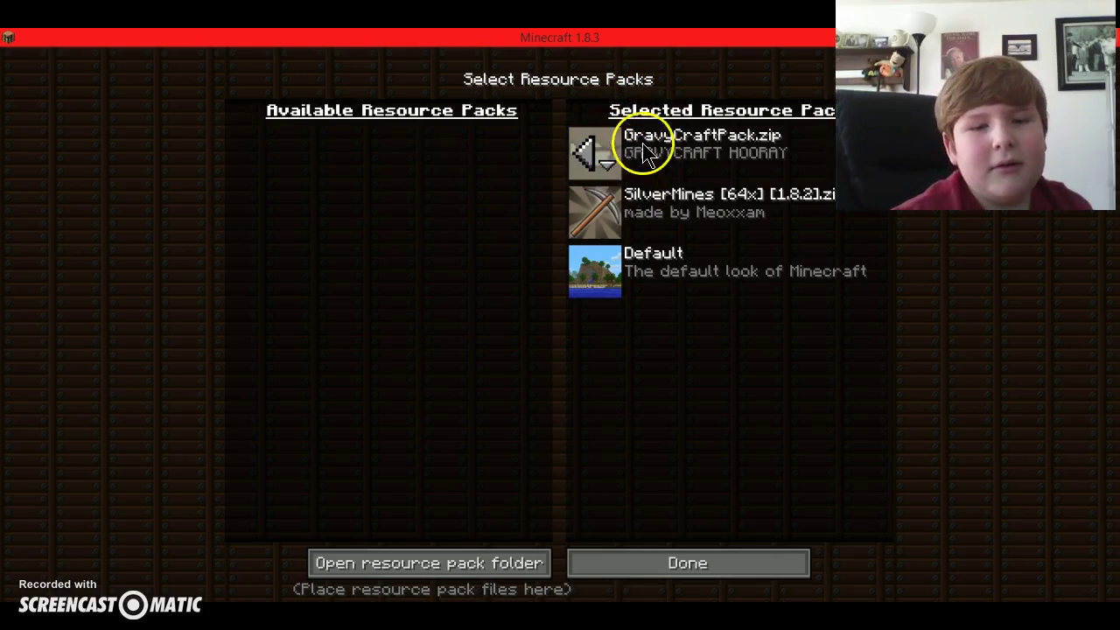
left_click(589, 213)
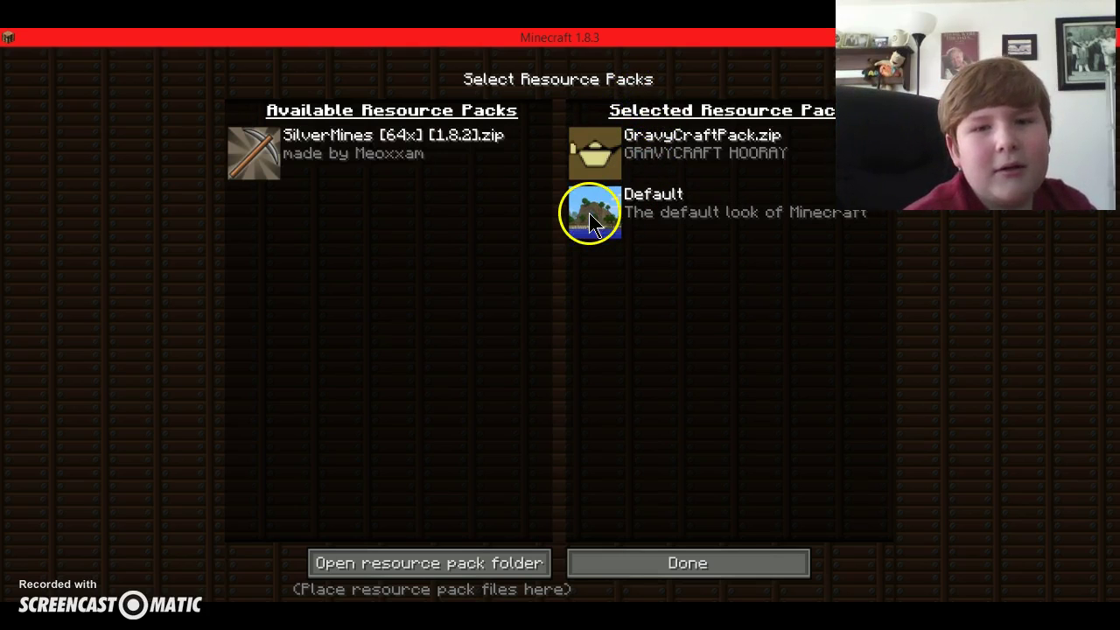
left_click(603, 559)
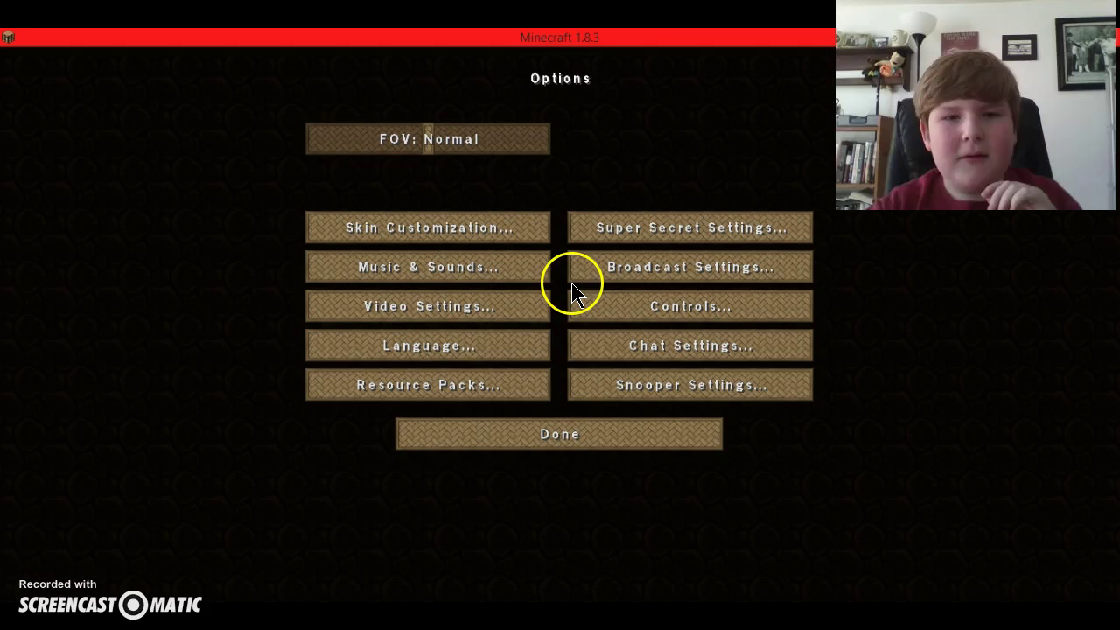
left_click(575, 289)
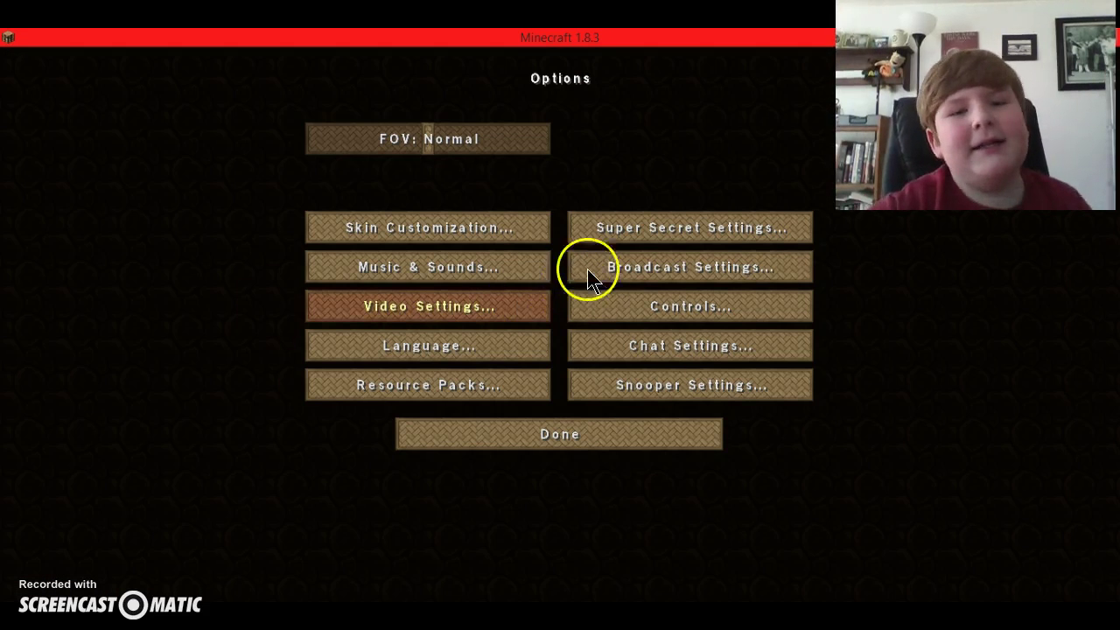
left_click(606, 448)
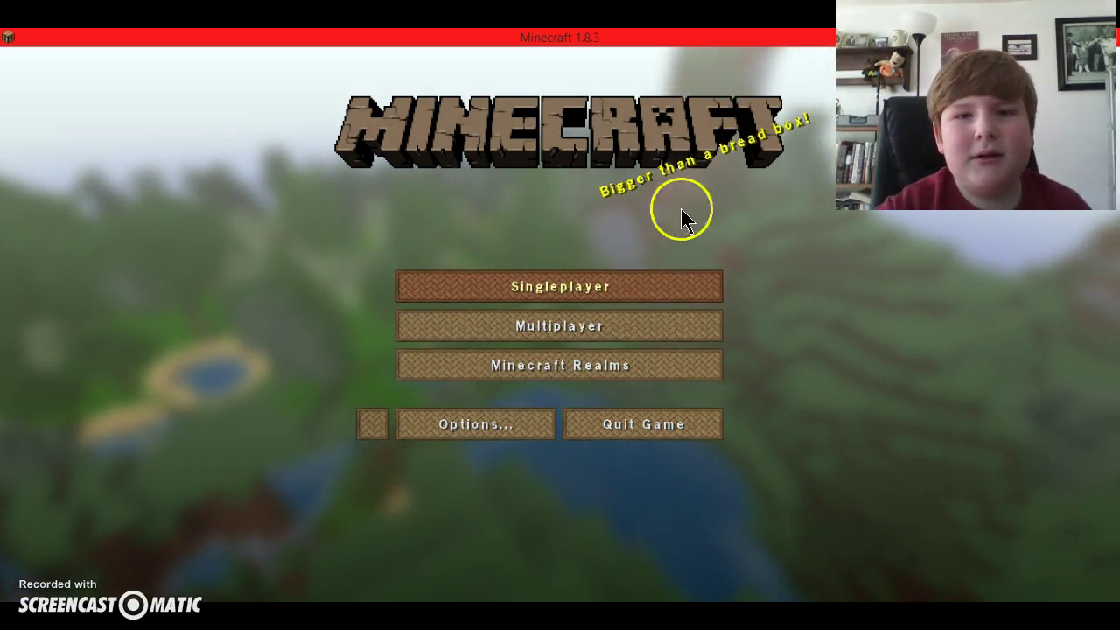
Step: Begin a new singleplayer world and name it HUHUHU
left_click(569, 286)
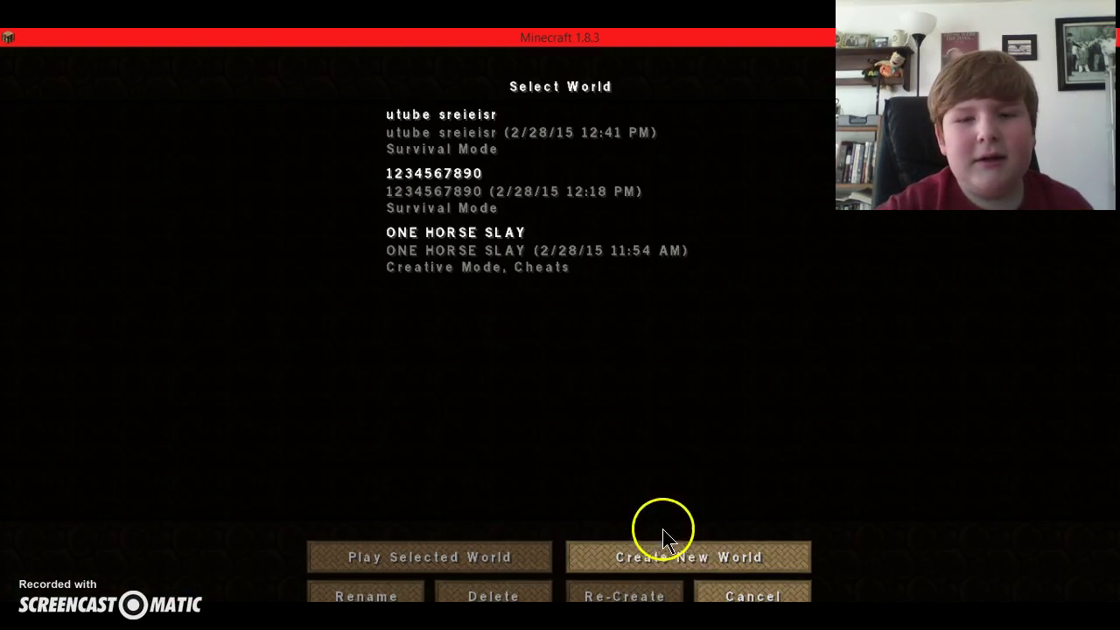
left_click(687, 557)
key("BackSpace")
key("BackSpace")
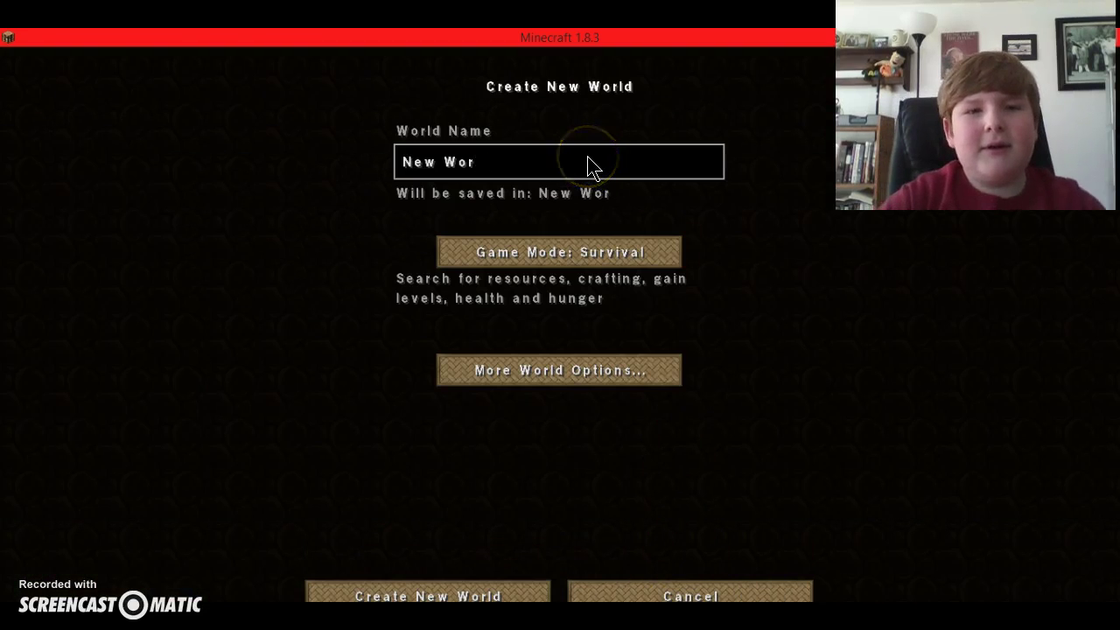
key("BackSpace")
key("BackSpace")
key("BackSpace")
key("BackSpace")
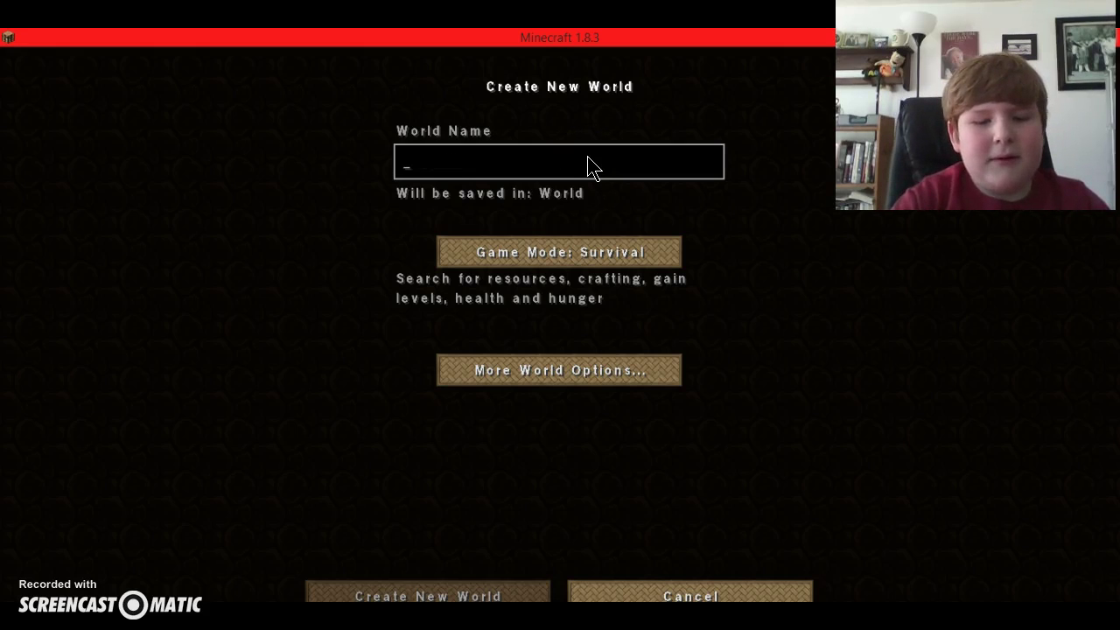
type("HUHUHU")
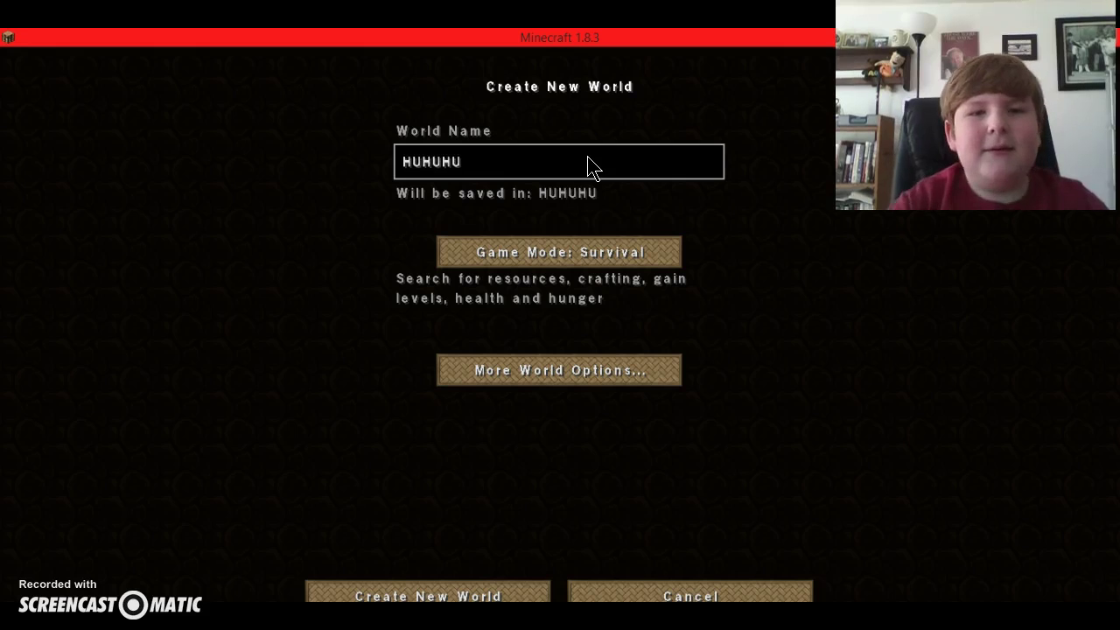
Step: Create the world in Creative mode with the Superflat world type and the seed fasdfdfda
left_click(626, 250)
left_click(631, 256)
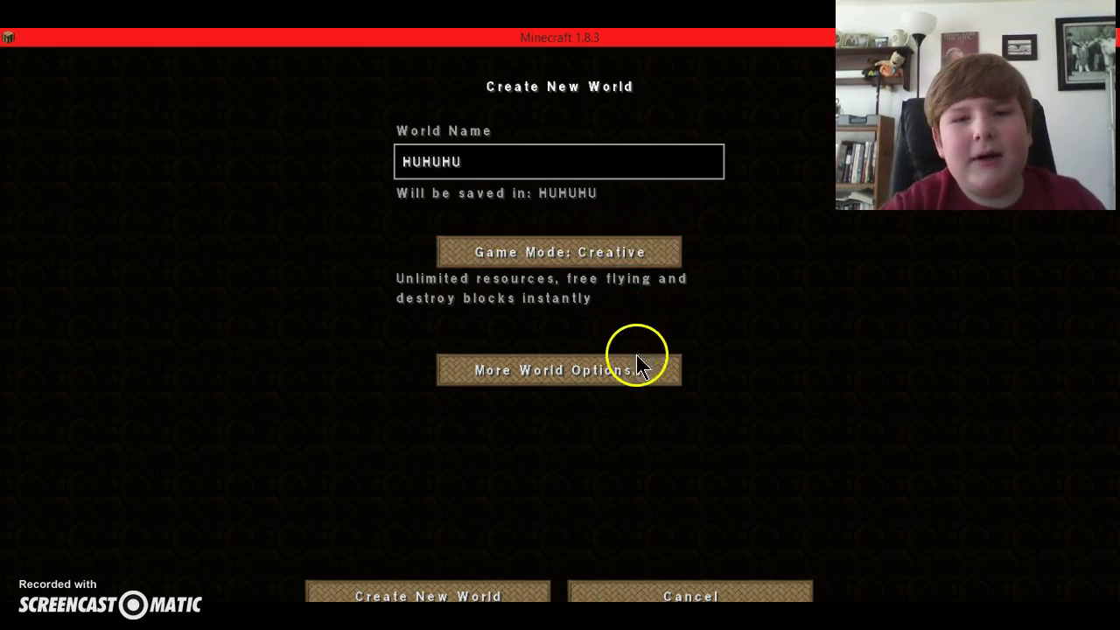
left_click(636, 366)
left_click(739, 235)
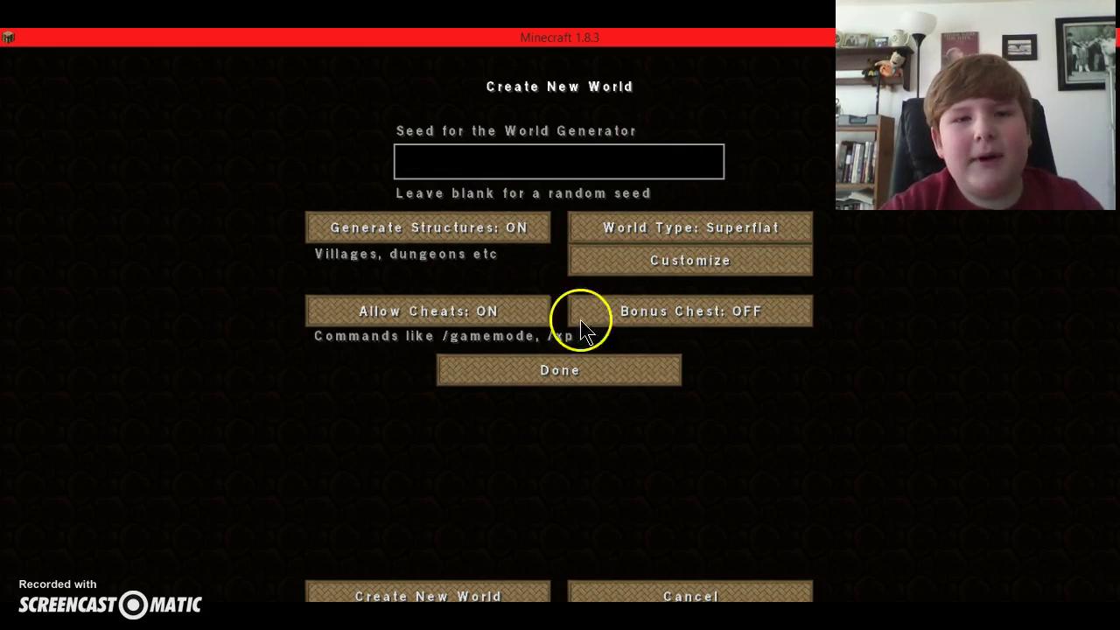
left_click(482, 167)
type("fasdfdfda")
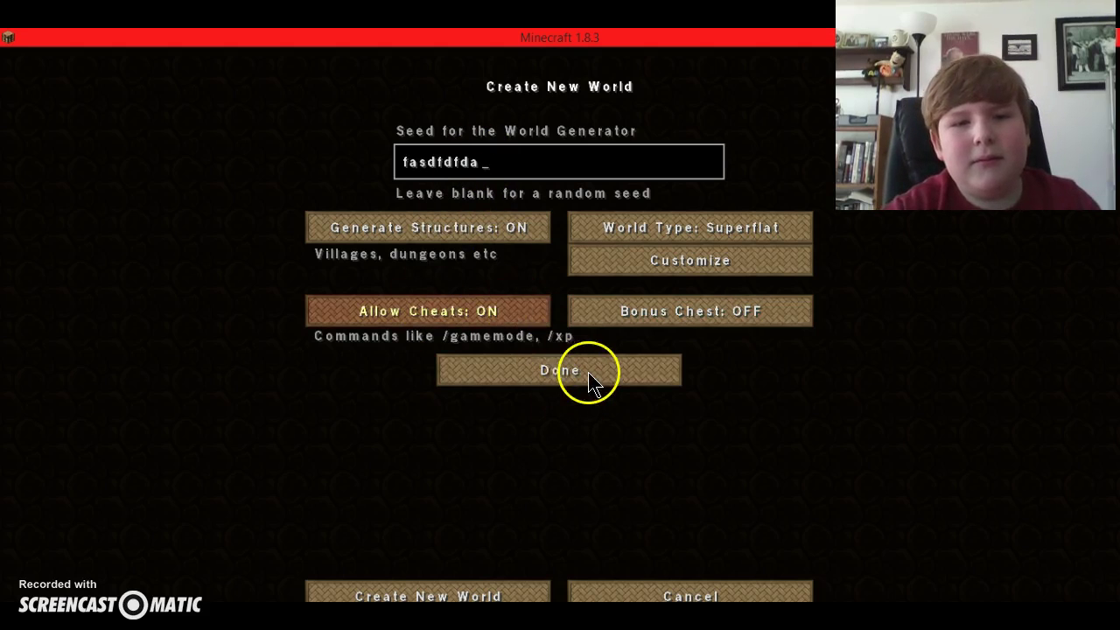
left_click(588, 374)
left_click(470, 592)
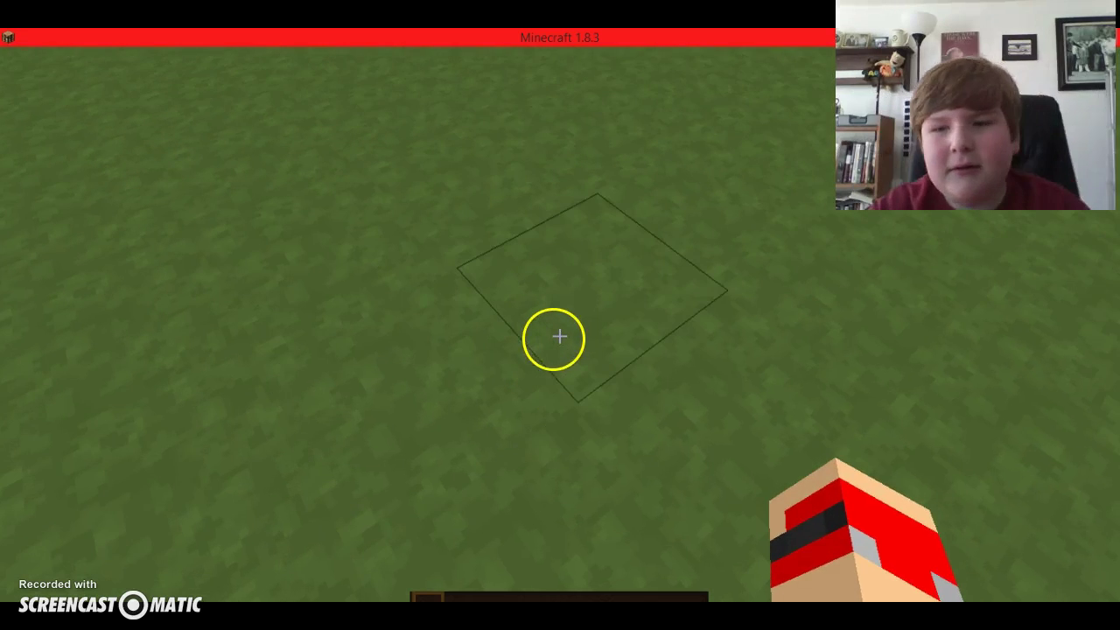
Step: Break one grass block and add two diamond helmets, a chestplate, two leggings and boots from the Combat items to the hotbar
left_click(559, 336)
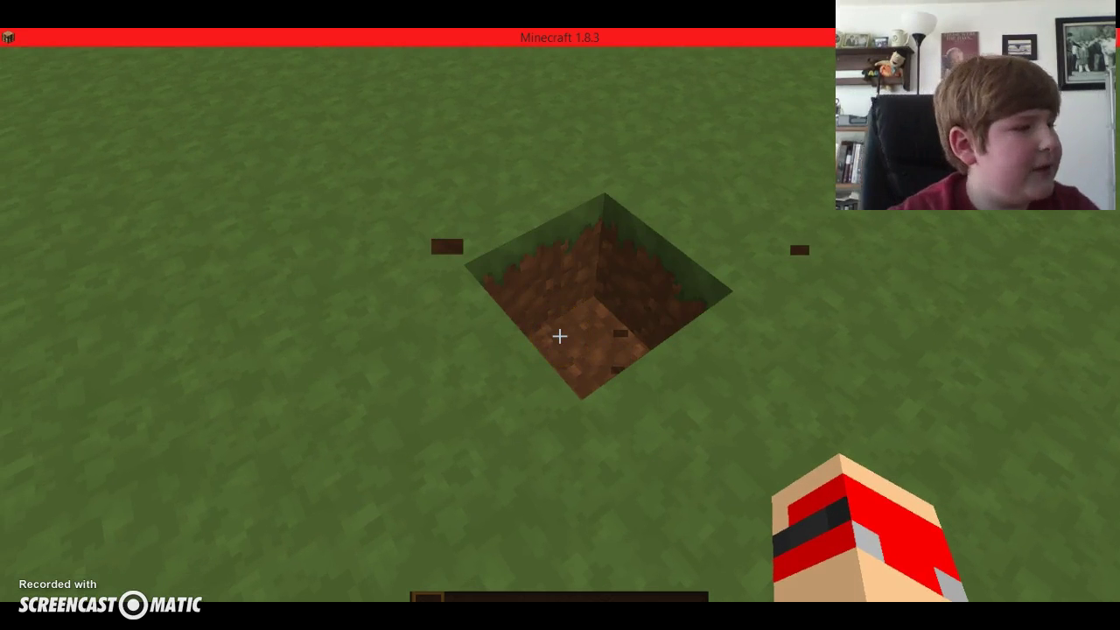
key("e")
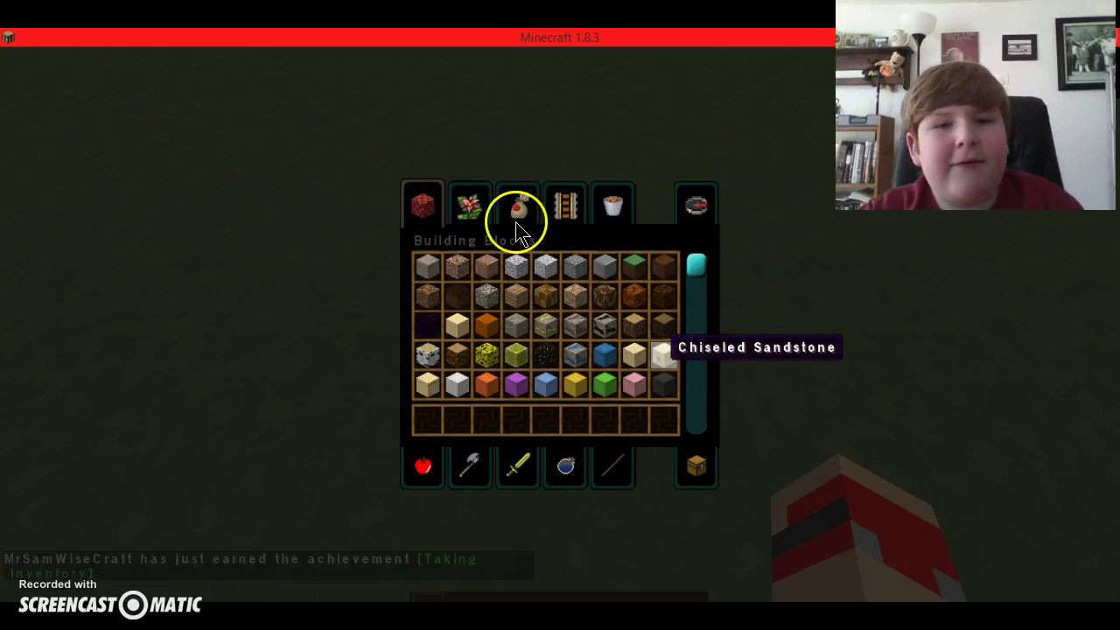
left_click(519, 472)
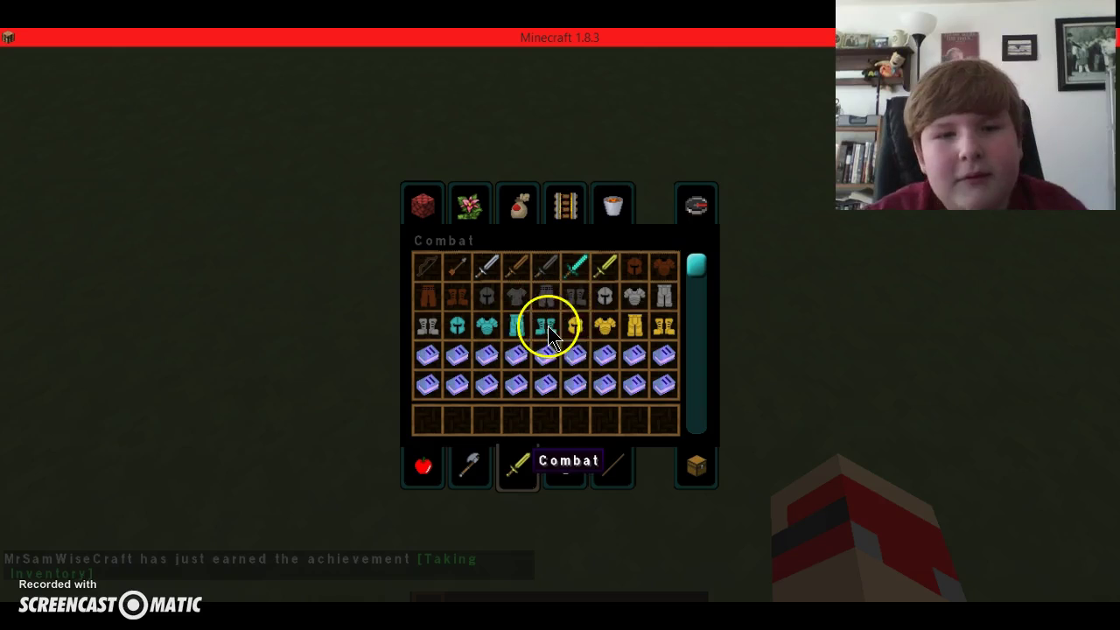
left_click(457, 326, "shift")
left_click(457, 326, "shift")
left_click(486, 325, "shift")
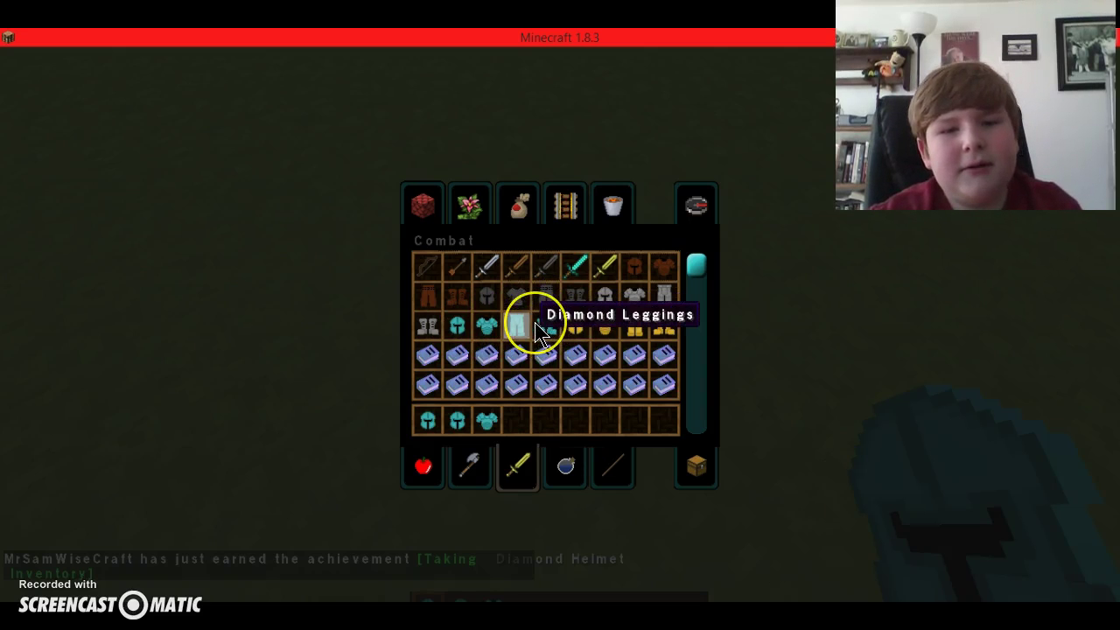
left_click(536, 329, "shift")
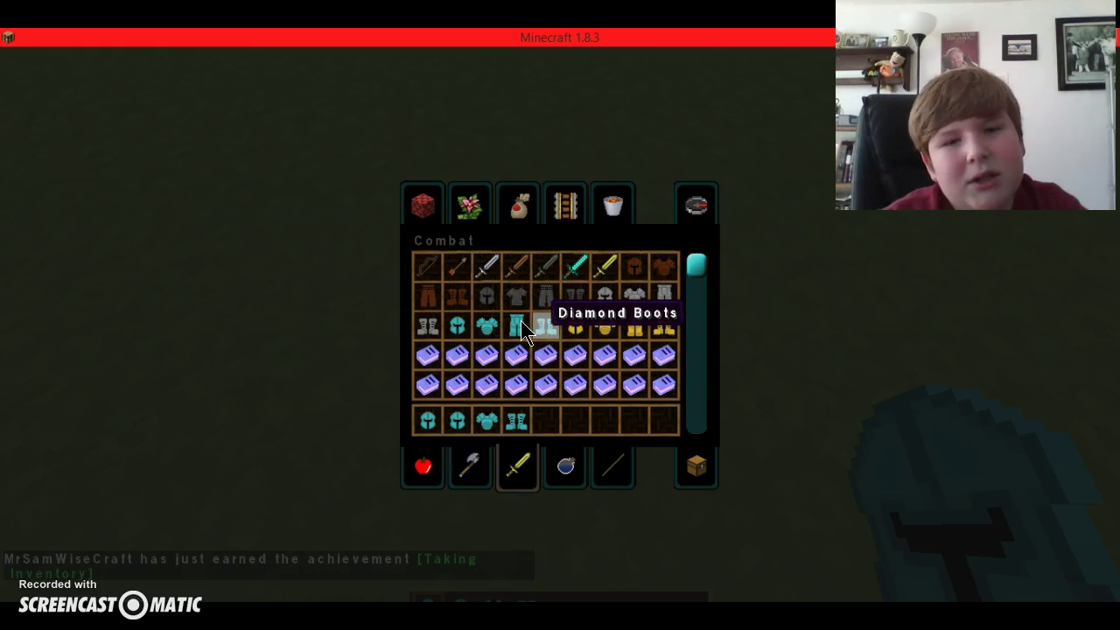
left_click(523, 331, "shift")
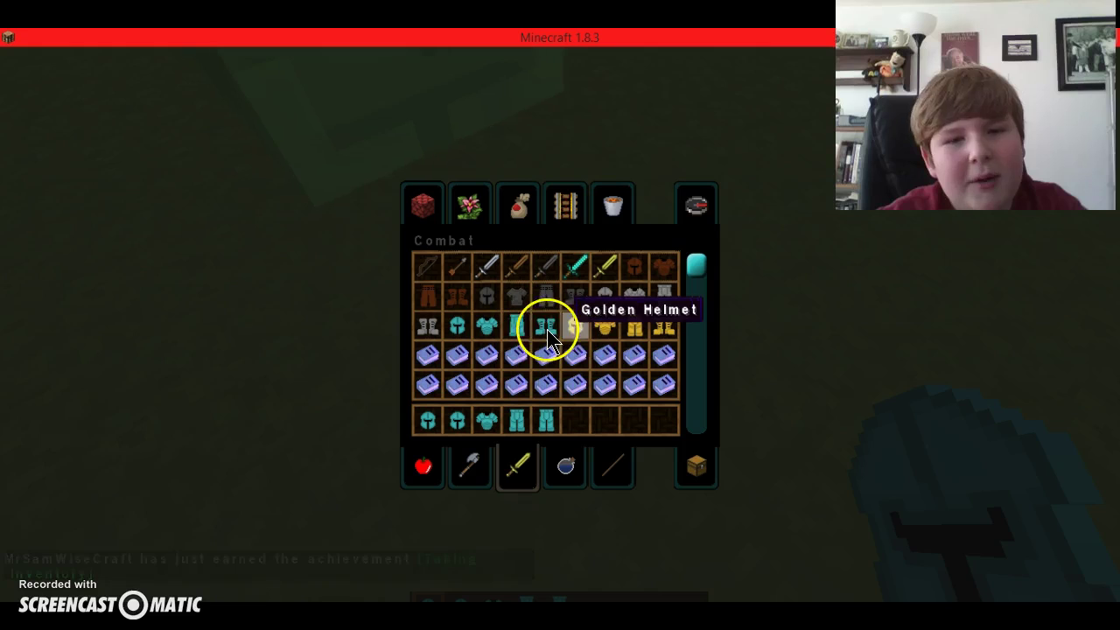
left_click(545, 330, "shift")
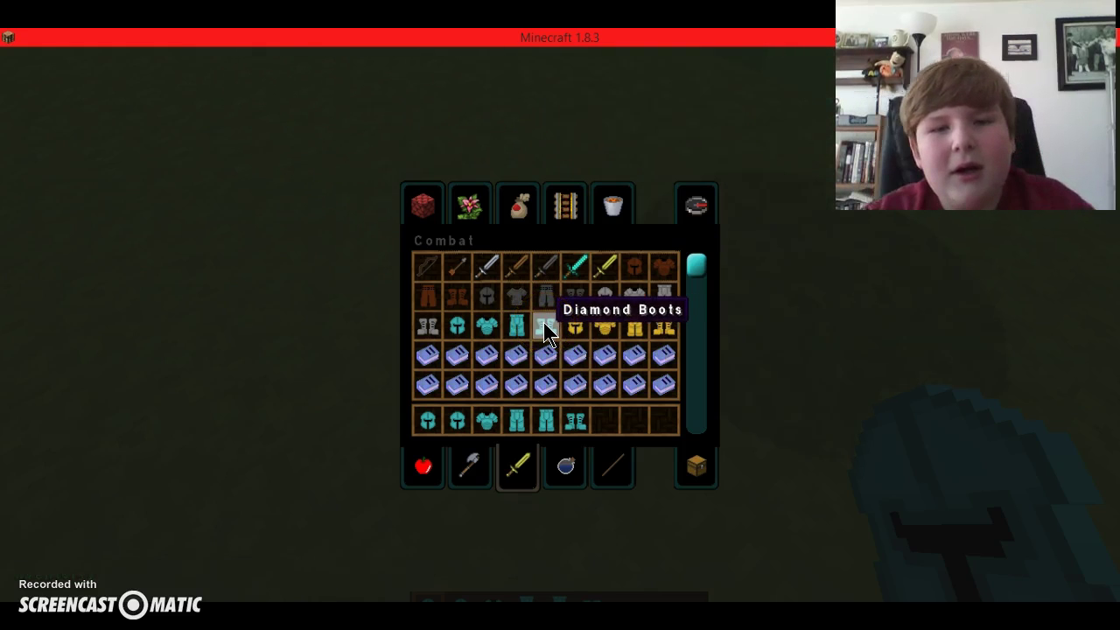
key("e")
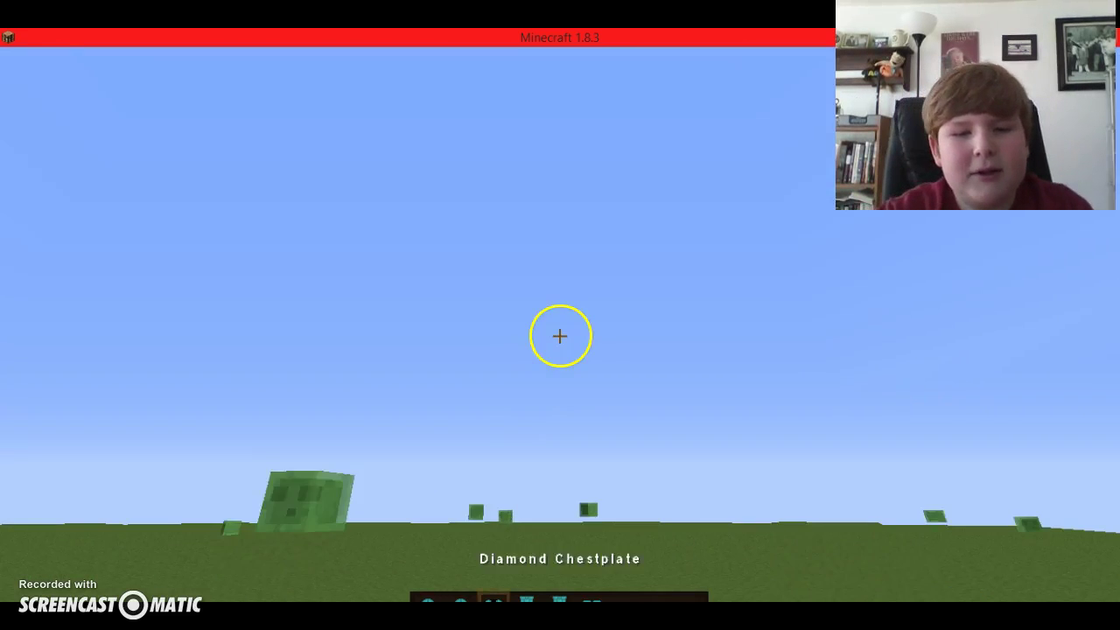
Step: Equip the diamond armor from the hotbar and check the worn pieces in the survival inventory
scroll(560, 336, "down", 1)
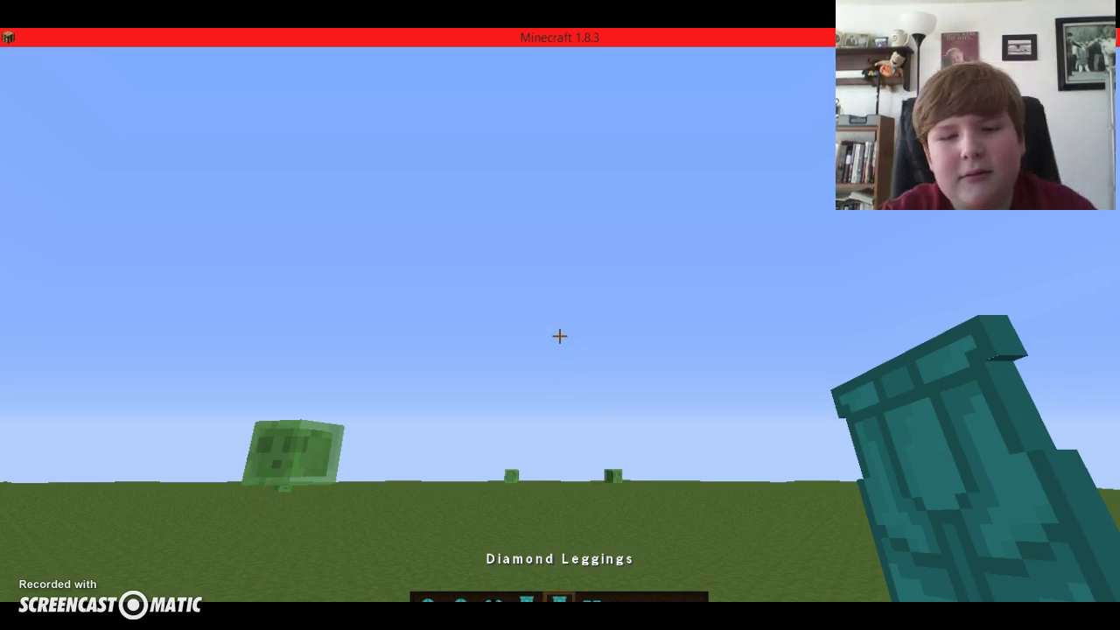
right_click(560, 336)
scroll(560, 336, "down", 1)
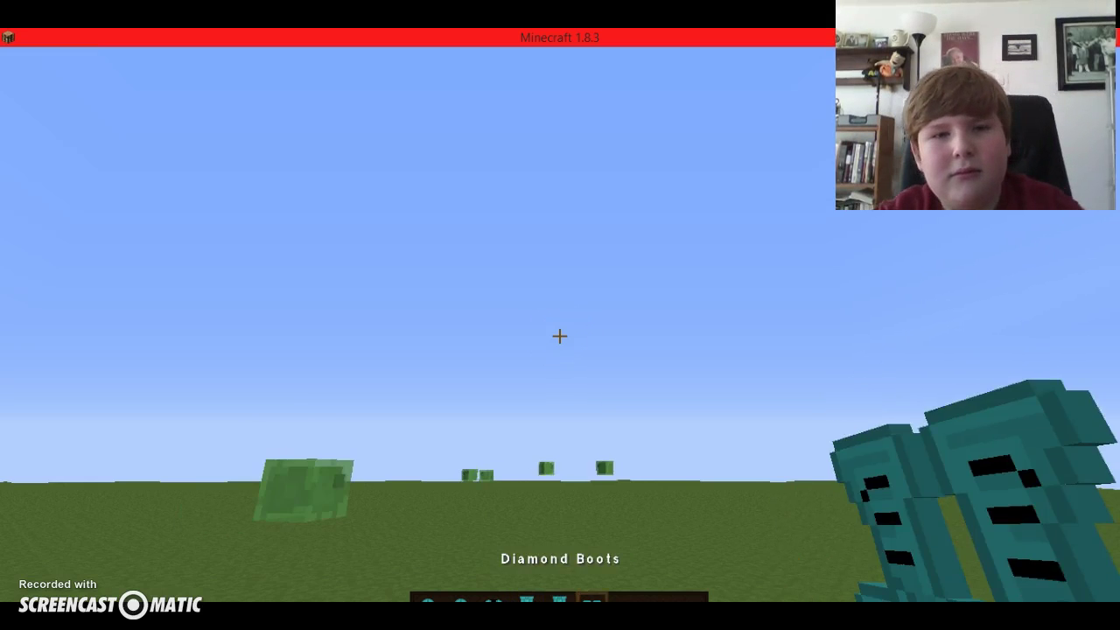
key("e")
left_click(701, 464)
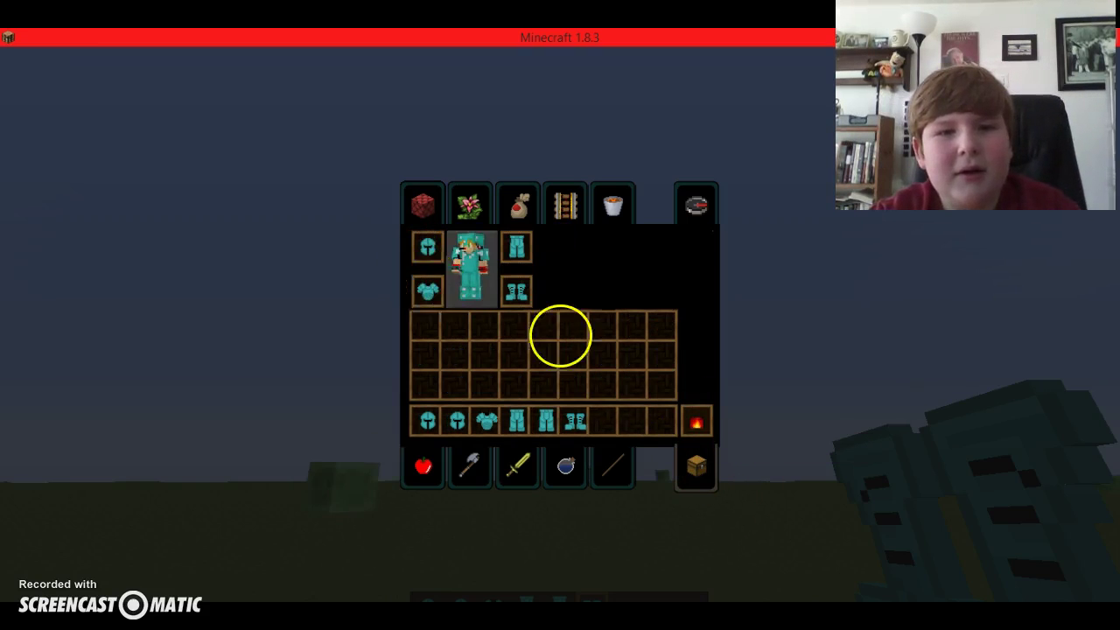
Step: Switch to the front-facing third-person view and examine how the diamond armor looks on the character
key("e")
key("F5")
key("F5")
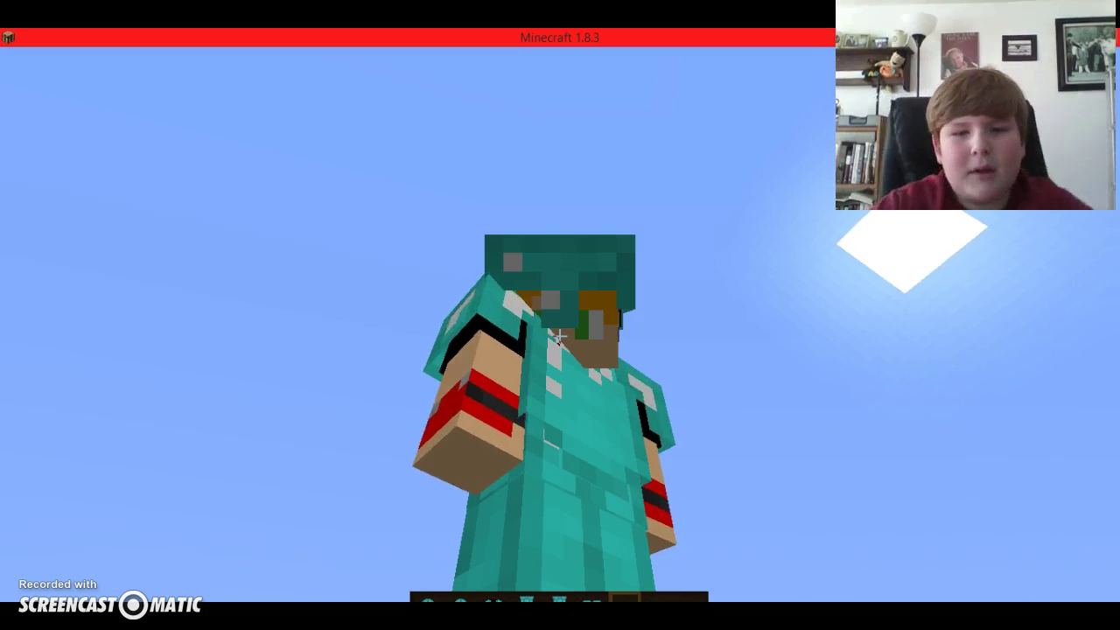
left_click(560, 335)
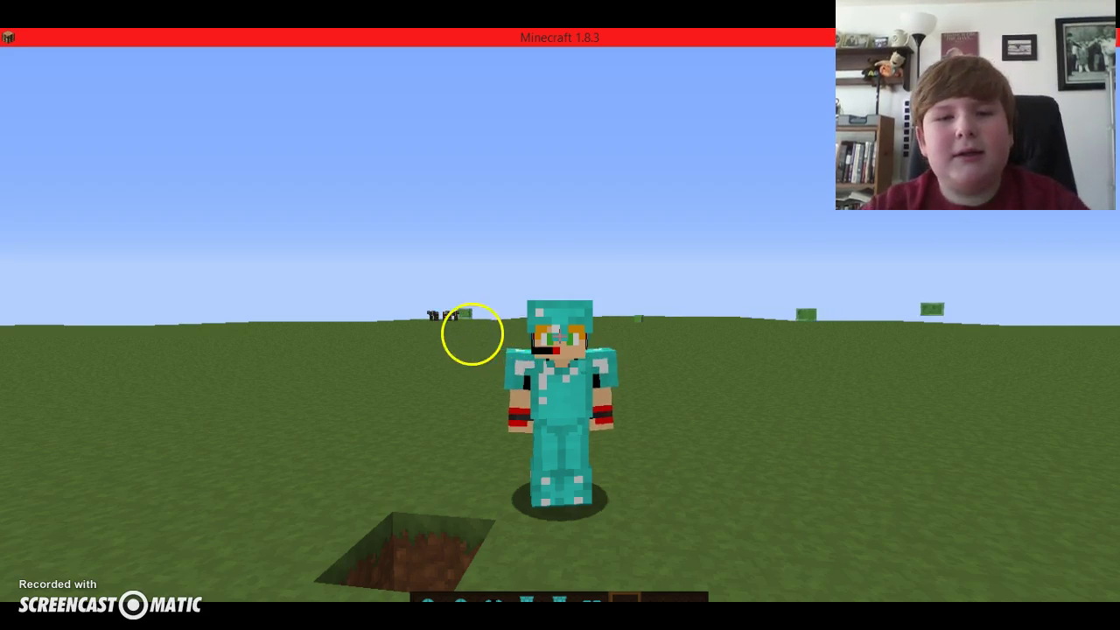
left_click(560, 335)
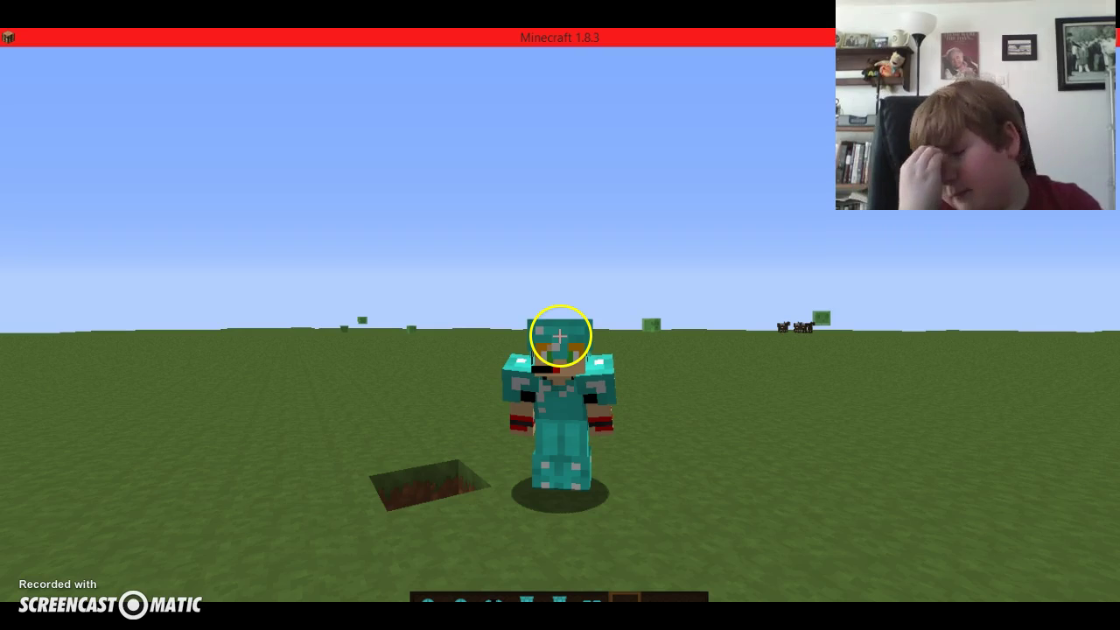
key("space")
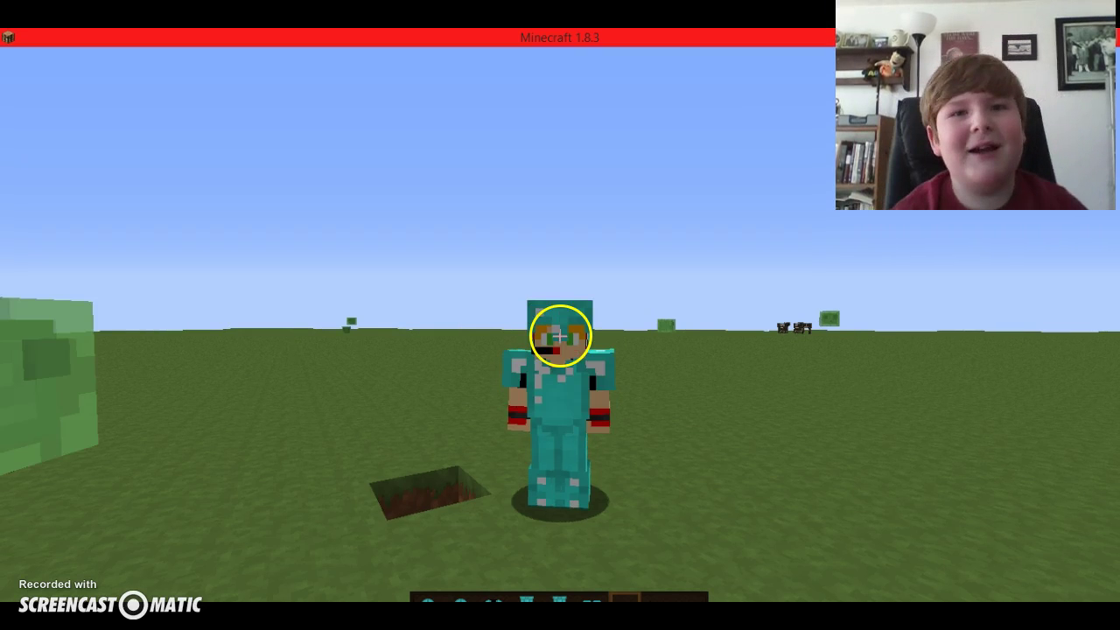